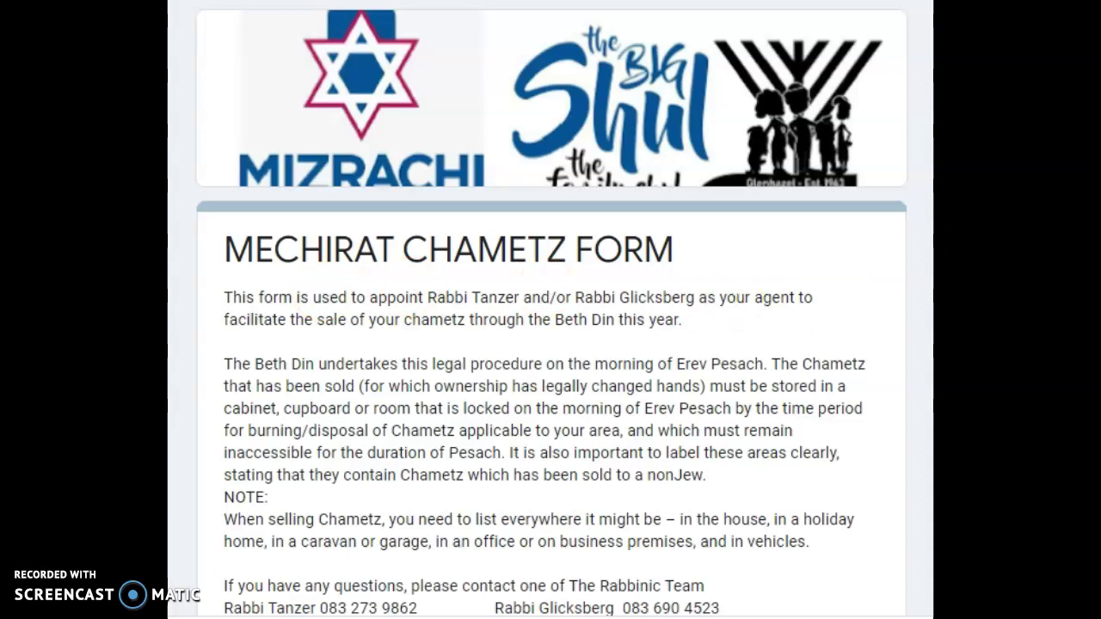
# - Scroll past the introduction and authorisation text and continue to the Personal Details page
pyautogui.scroll(-2, 551, 310)
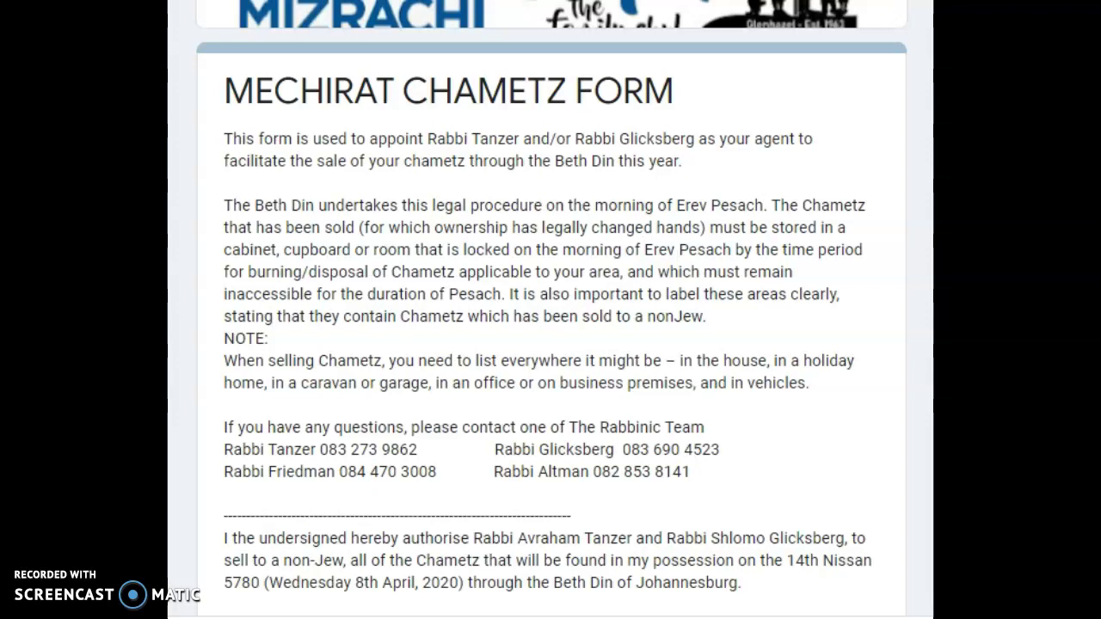
pyautogui.scroll(-2, 551, 310)
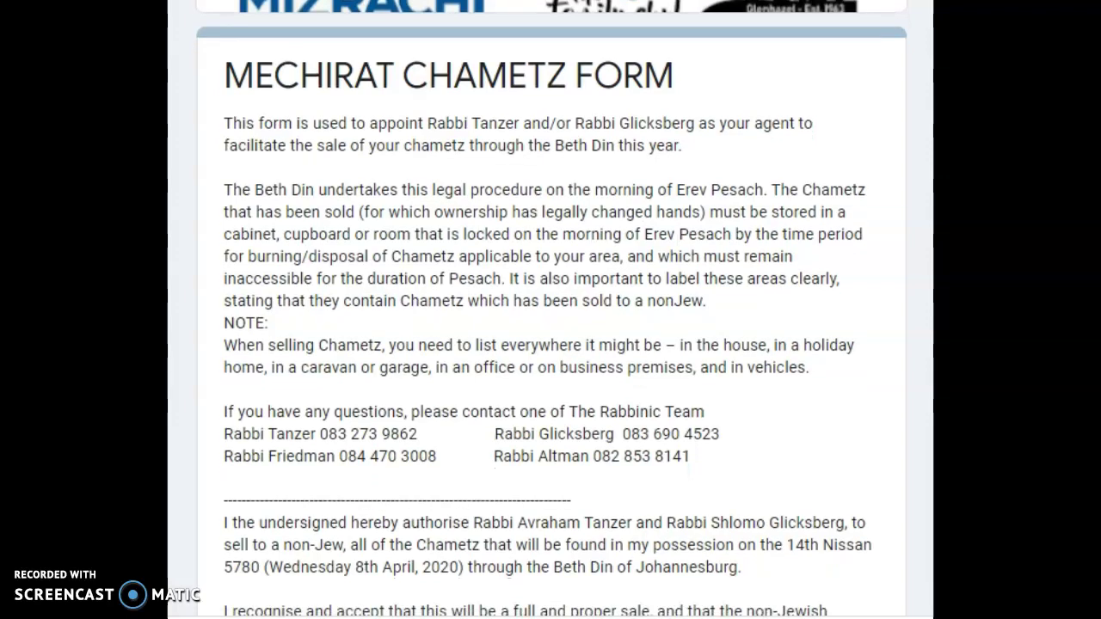
pyautogui.scroll(-3, 551, 310)
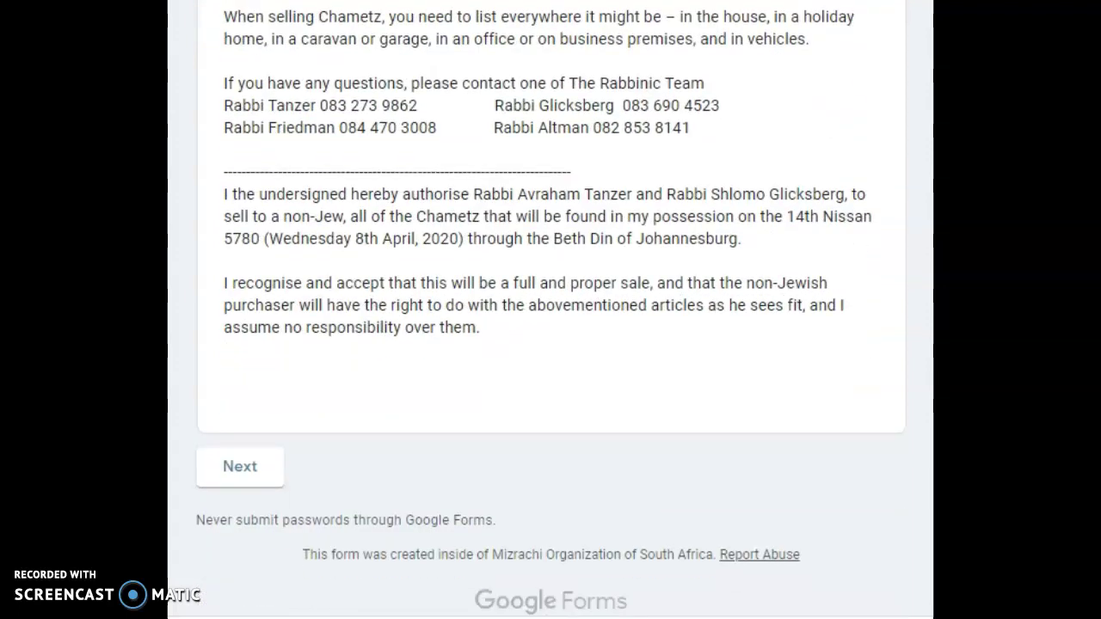
pyautogui.click(249, 473)
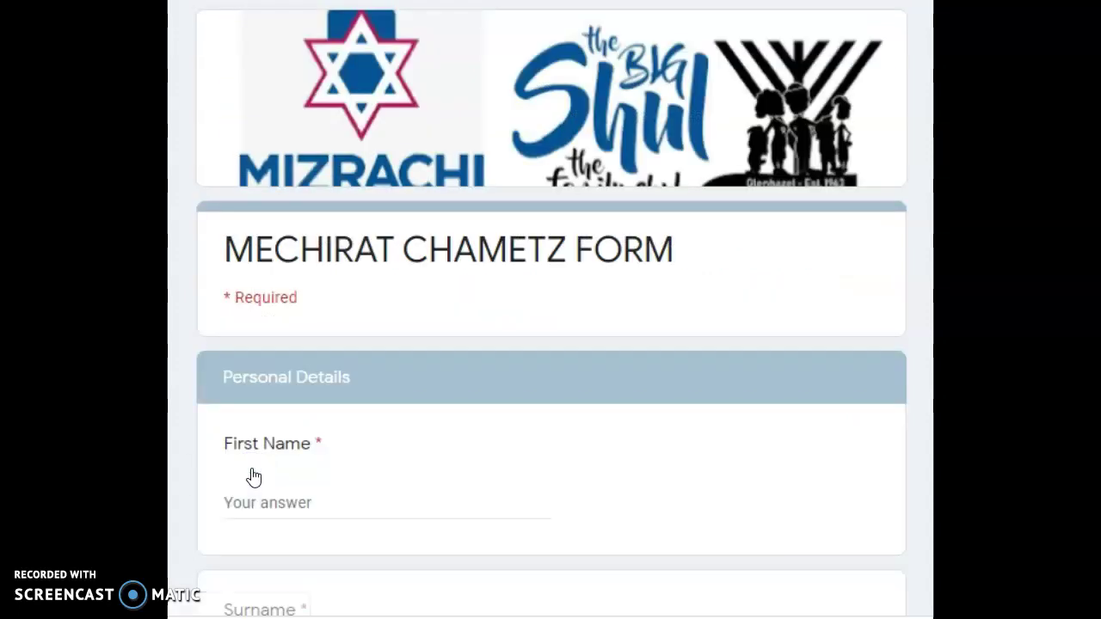
# - Autofill first name, surname, home address and phone, then append the suburb to the home address
pyautogui.click(297, 504)
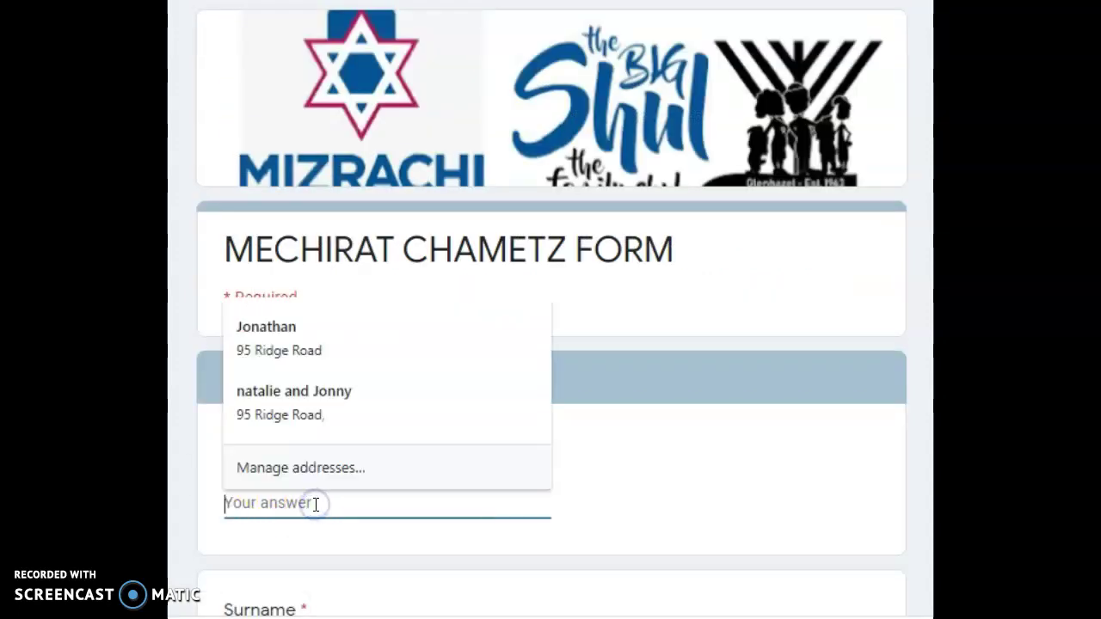
pyautogui.click(292, 340)
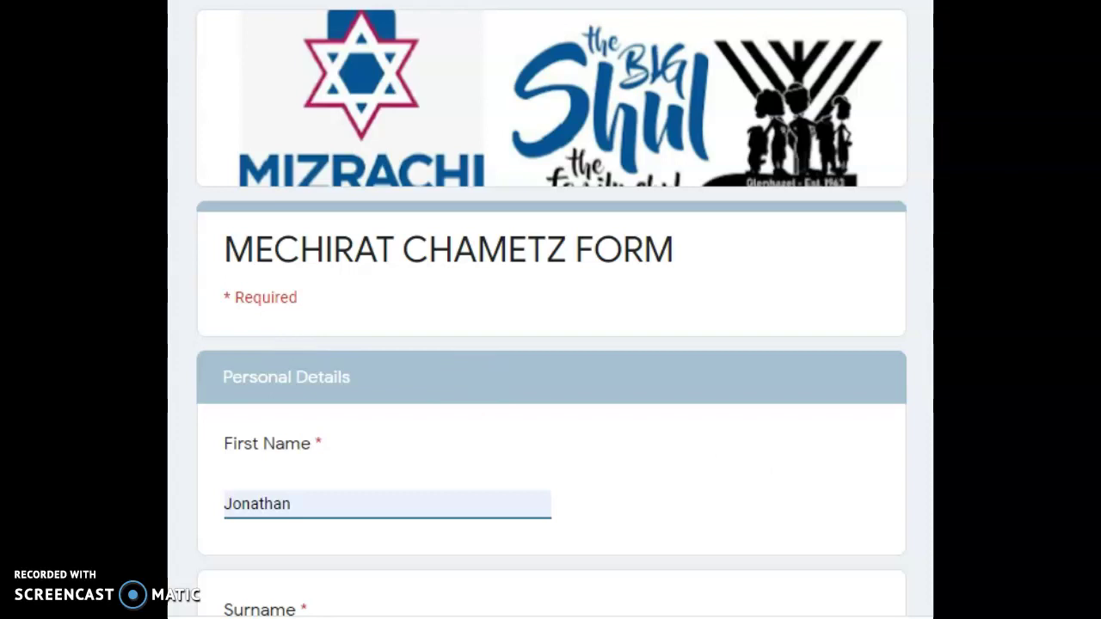
pyautogui.scroll(-5, 551, 307)
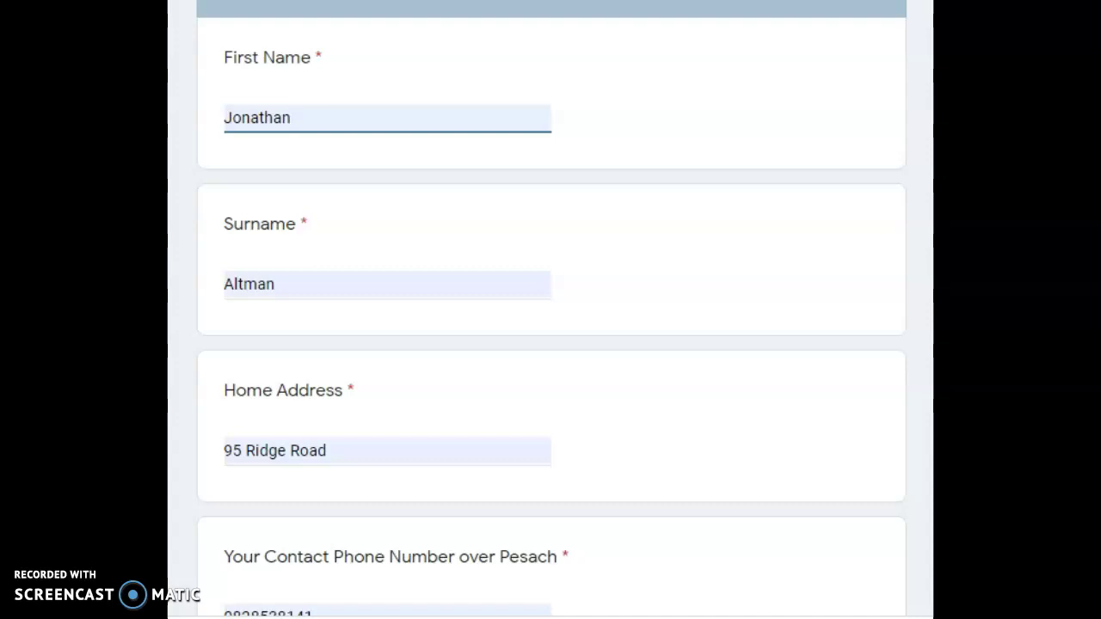
pyautogui.scroll(-2, 551, 308)
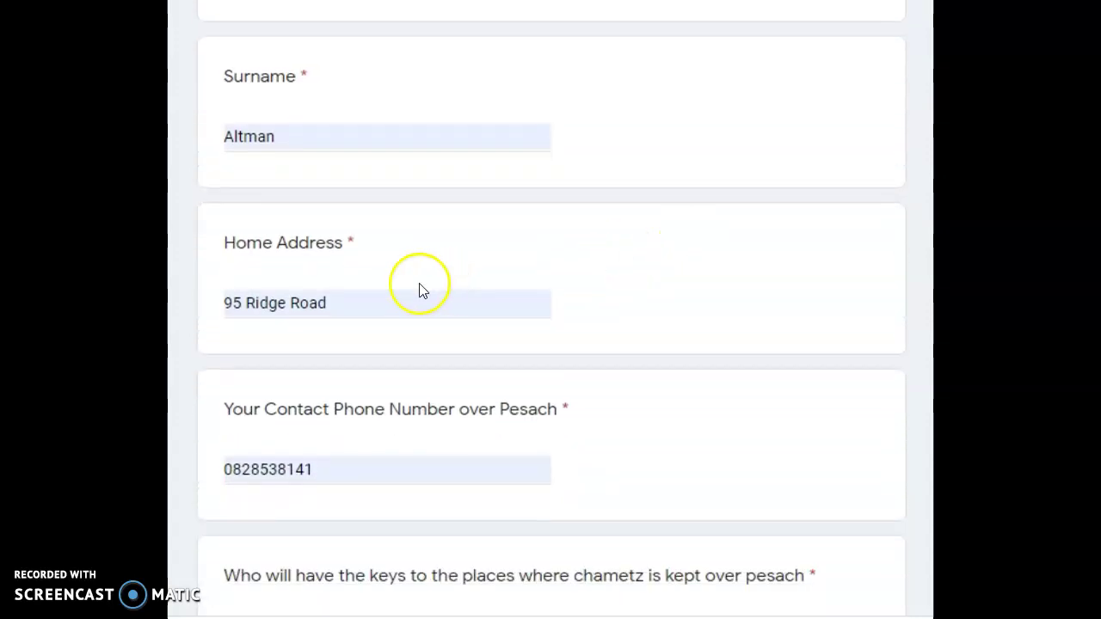
pyautogui.click(358, 299)
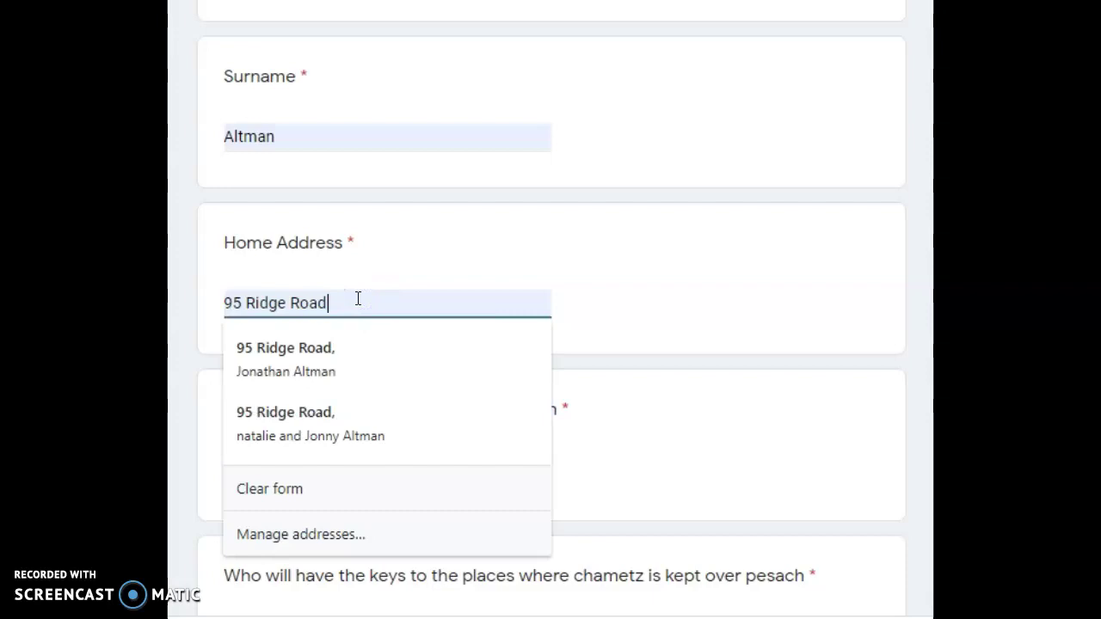
pyautogui.write(', ')
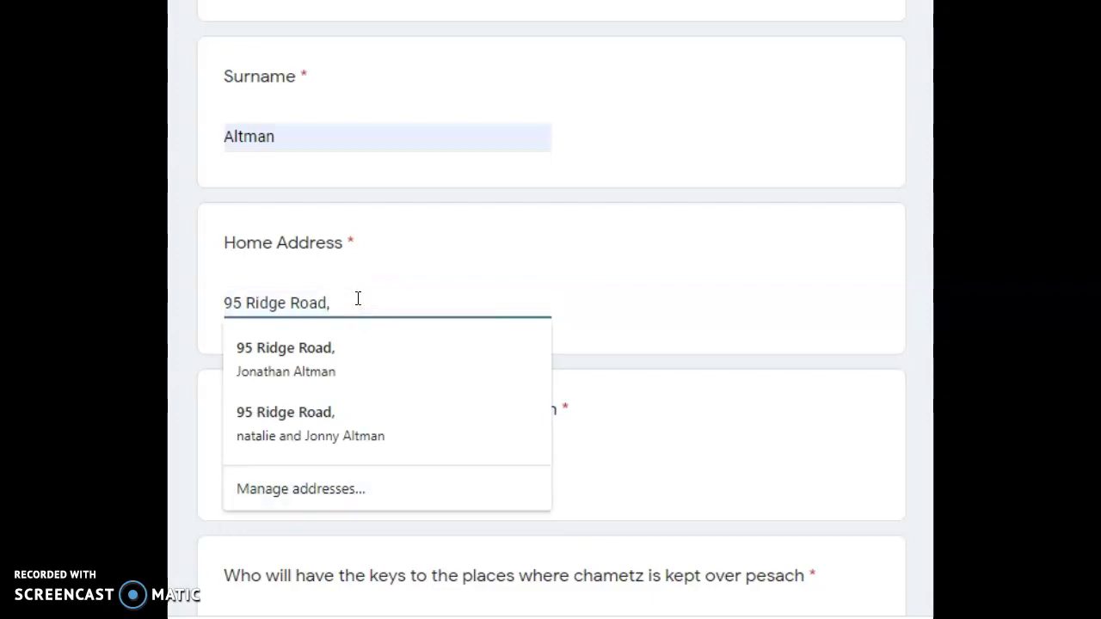
pyautogui.write('Viewcrest')
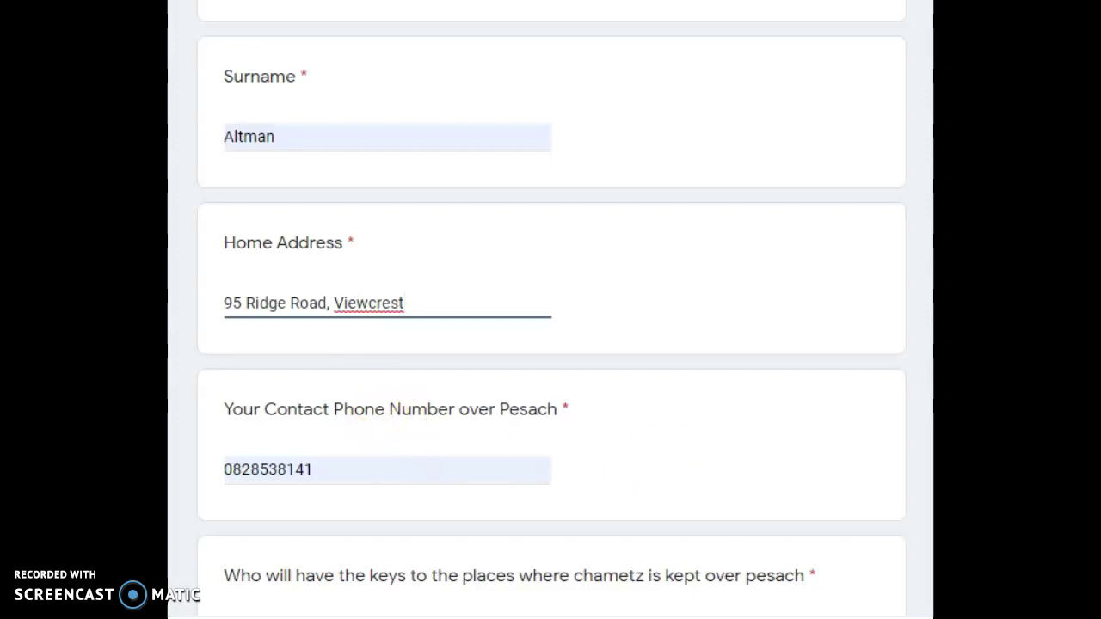
# - Answer 'myself' to who will hold the keys to the chametz storage places
pyautogui.scroll(-3, 551, 310)
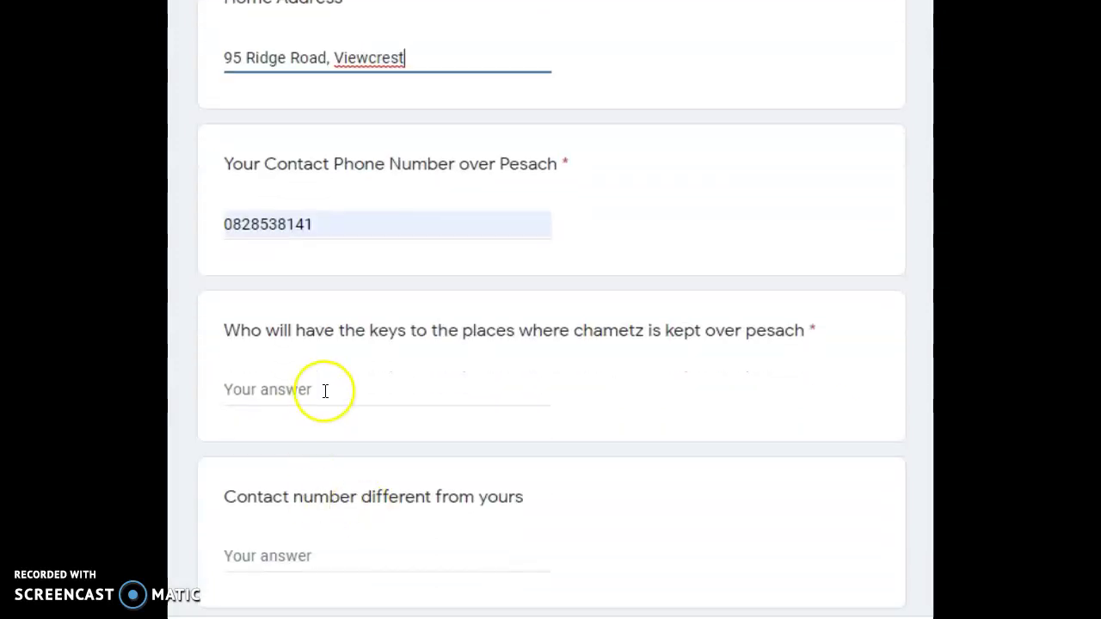
pyautogui.click(324, 391)
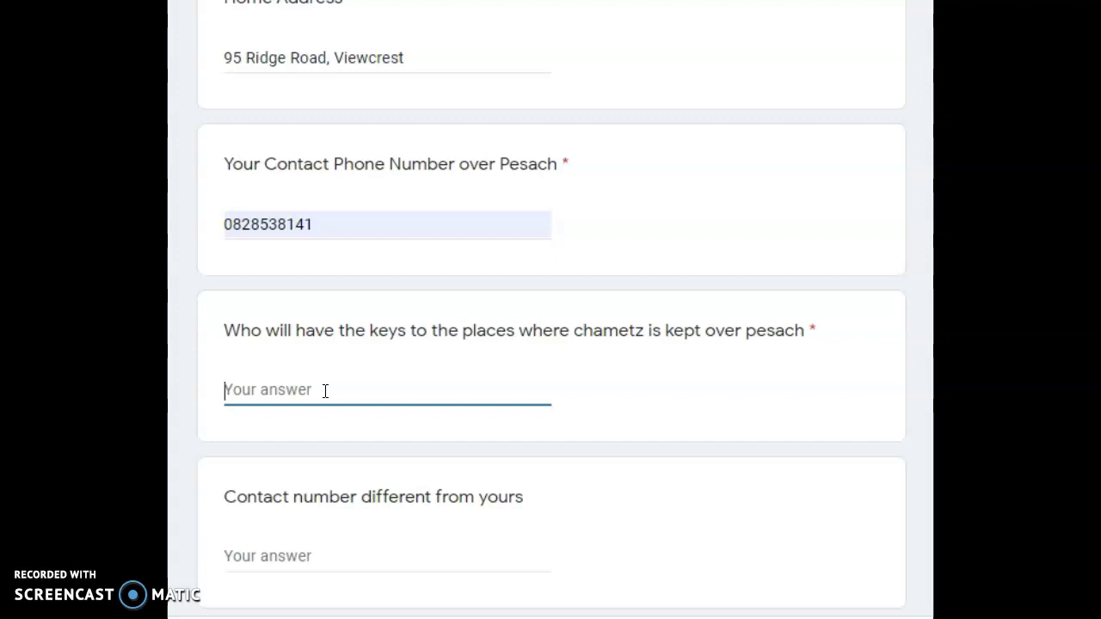
pyautogui.write('myslef')
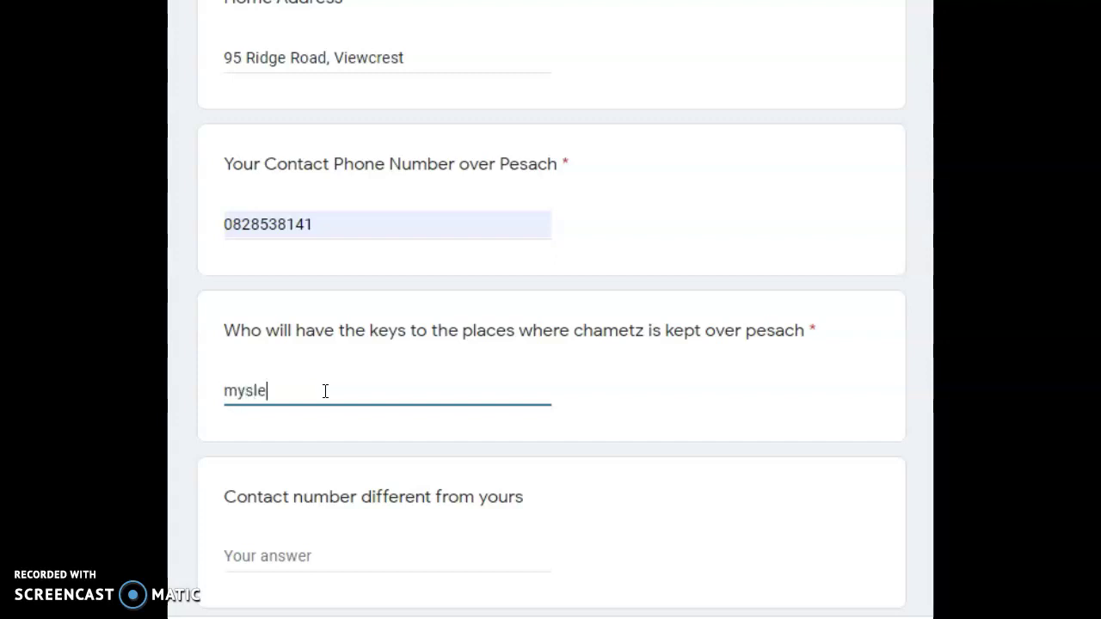
pyautogui.press('BackSpace')
pyautogui.press('BackSpace')
pyautogui.press('BackSpace')
pyautogui.press('BackSpace')
pyautogui.write('self')
pyautogui.scroll(-3, 834, 389)
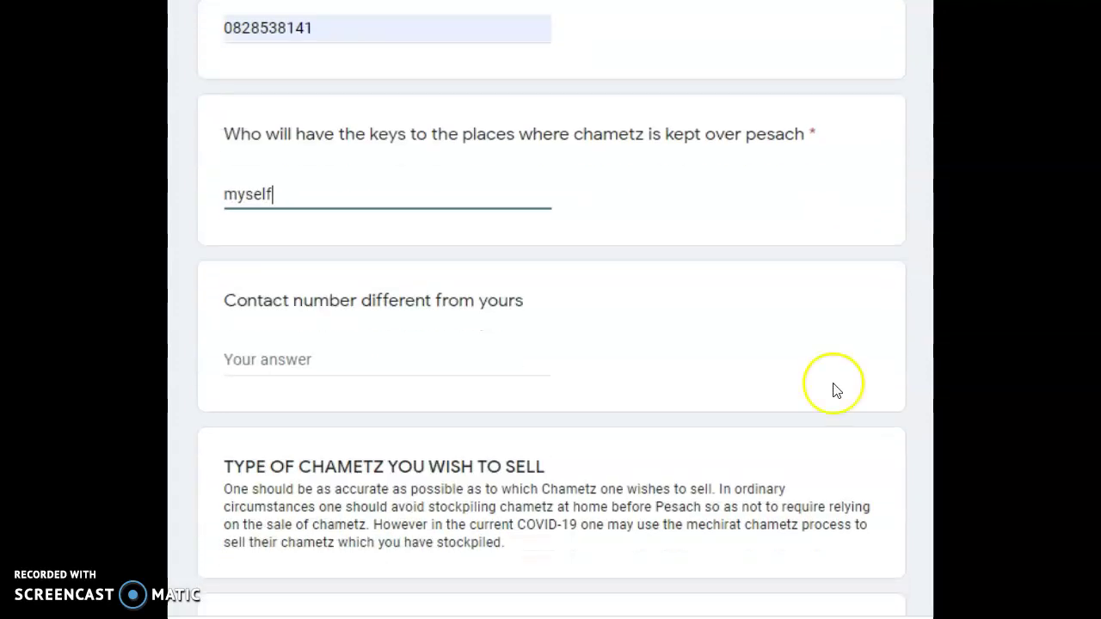
pyautogui.click(294, 358)
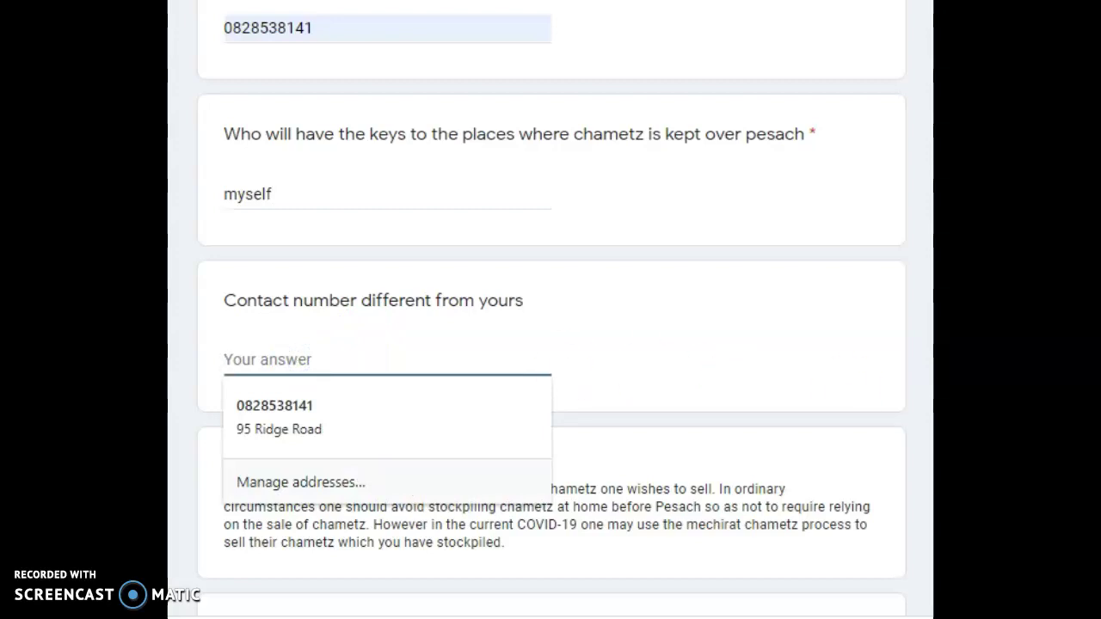
# - Select Pasta, Biscuits/Crackers and Other: 'breadsticks' as the chametz types to sell
pyautogui.scroll(-5, 551, 310)
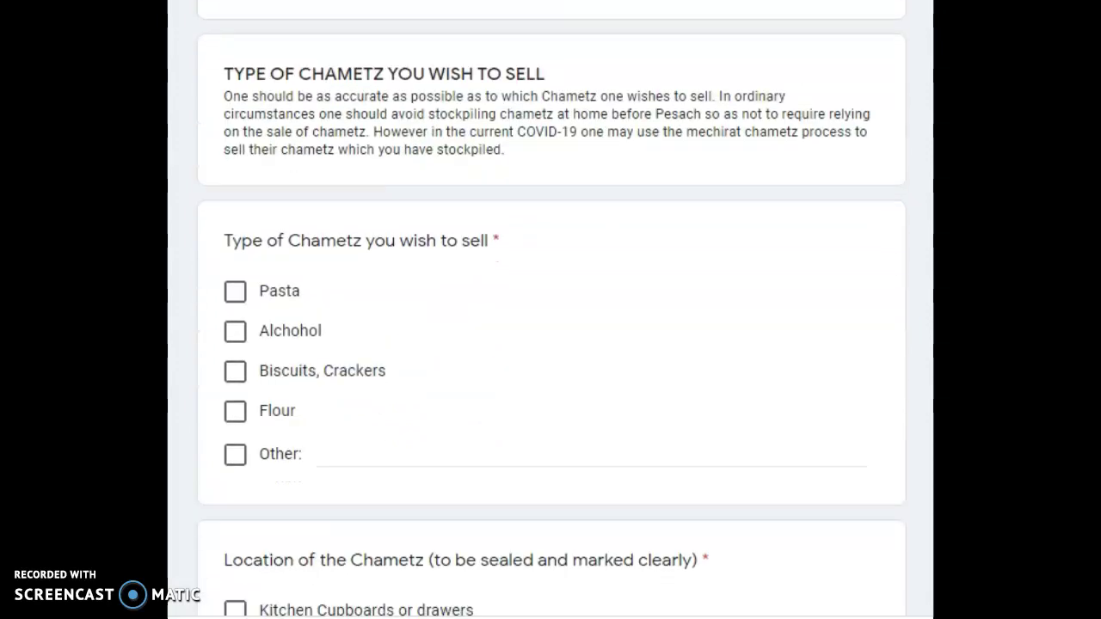
pyautogui.click(236, 292)
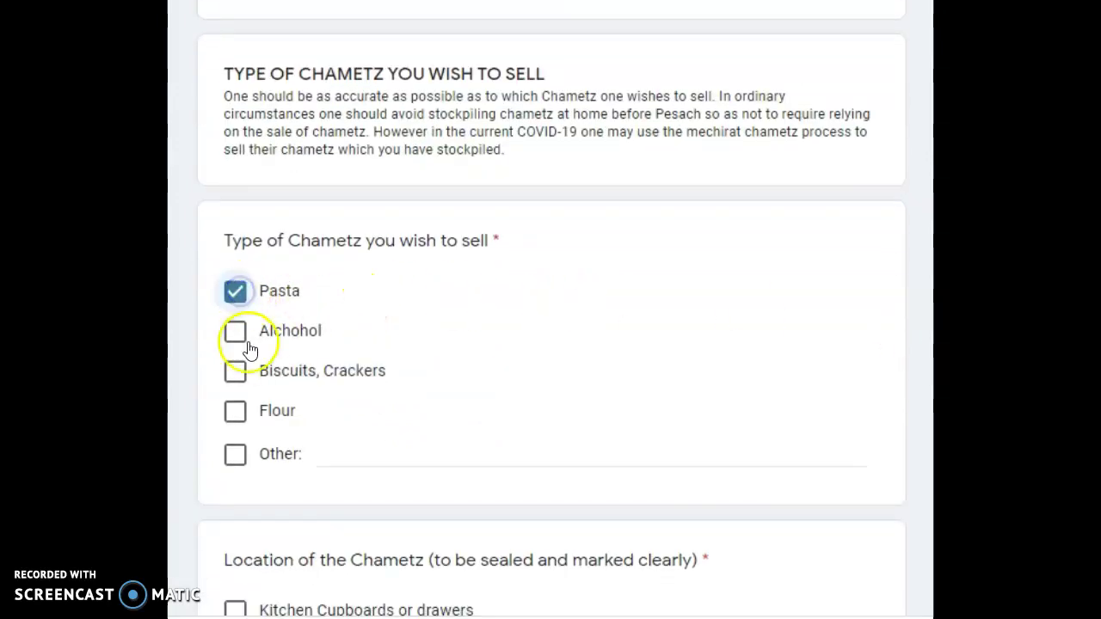
pyautogui.click(235, 371)
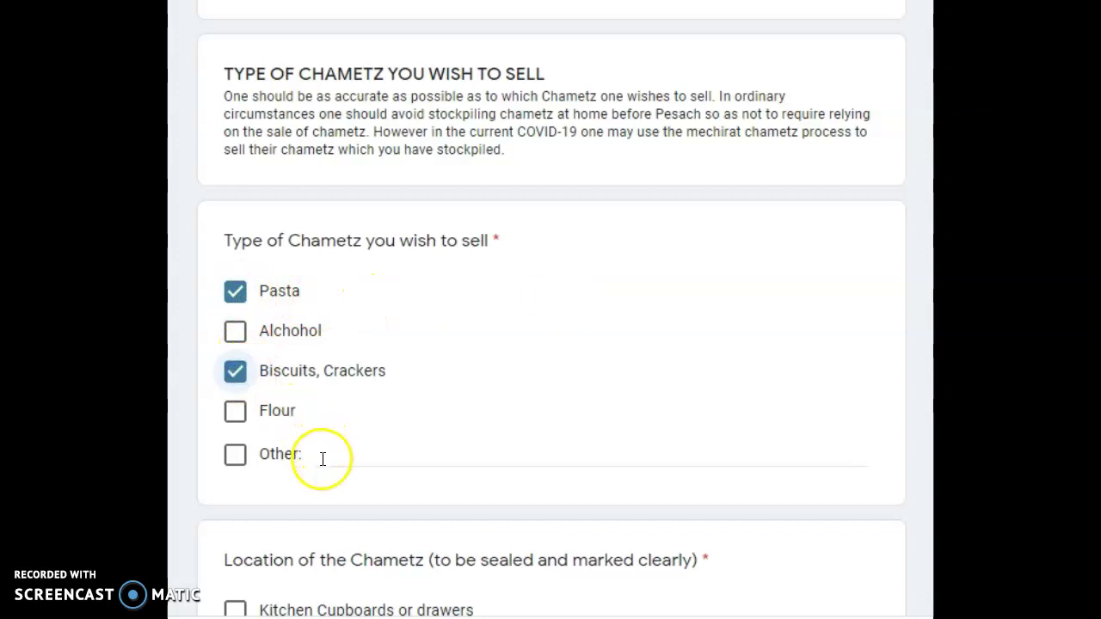
pyautogui.click(235, 454)
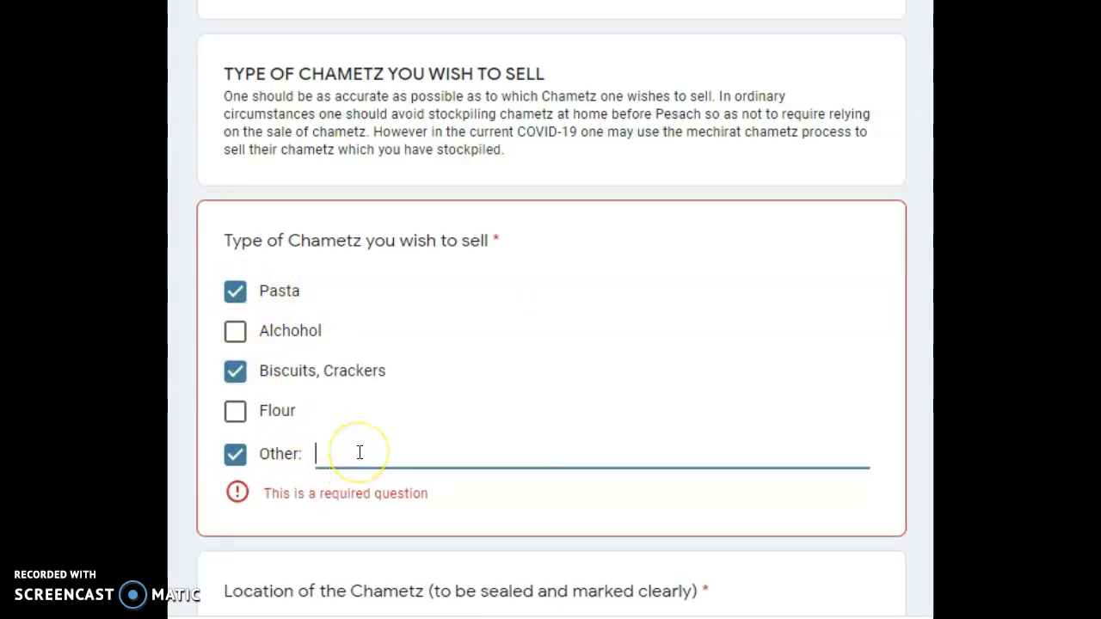
pyautogui.write('breadsticks')
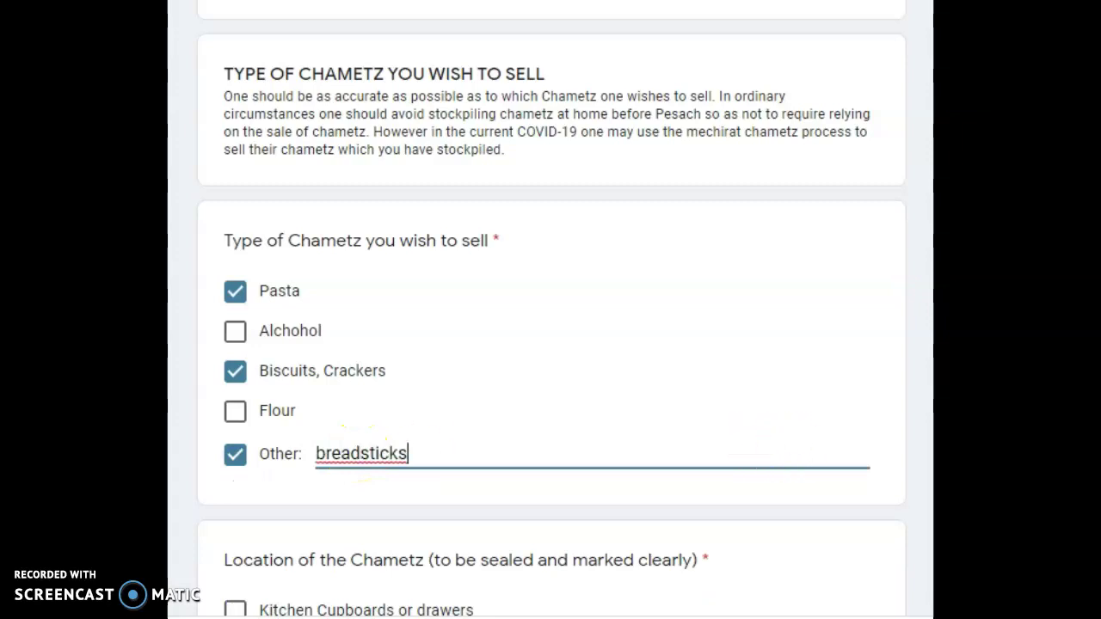
# - Mark Kitchen Cupboards, Freezer and Bedroom Cupboards as the chametz locations
pyautogui.scroll(-1, 779, 448)
pyautogui.scroll(-3, 920, 400)
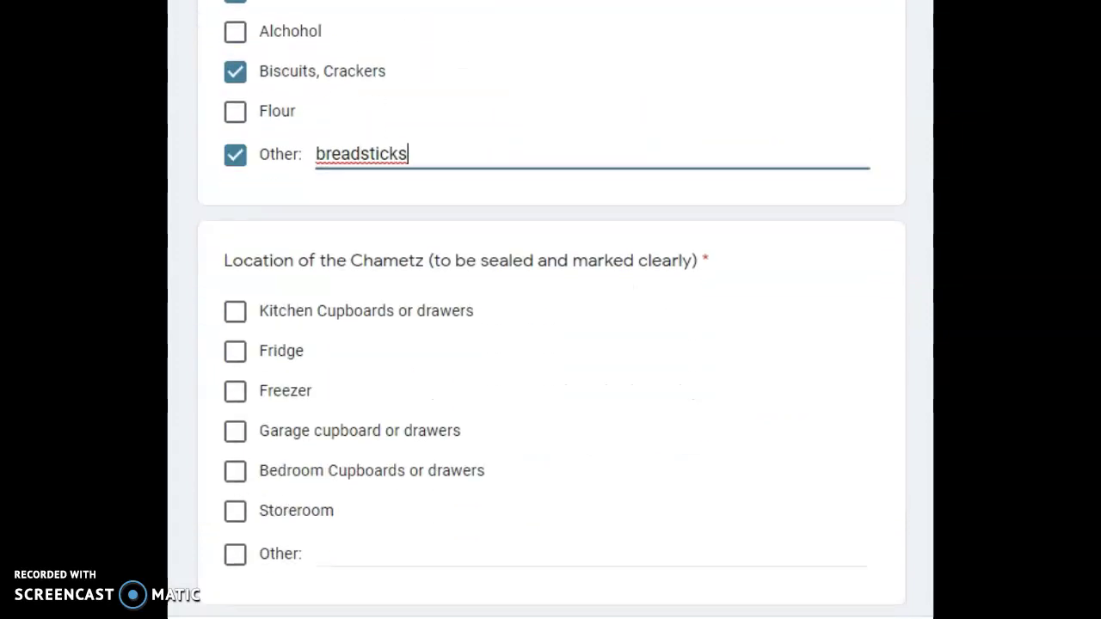
pyautogui.click(238, 315)
pyautogui.click(239, 401)
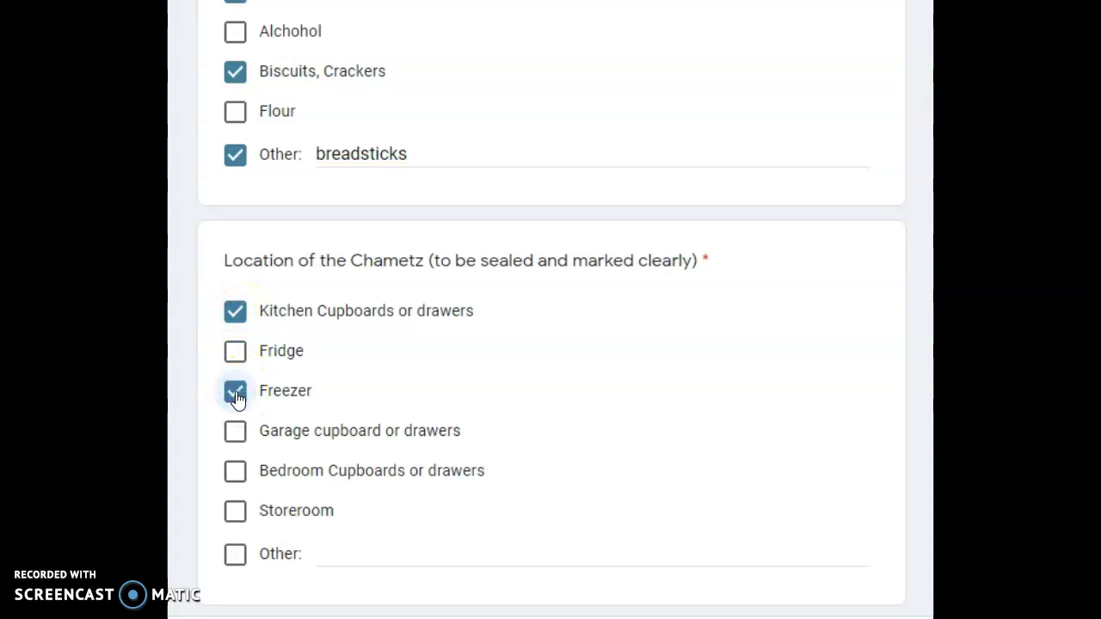
pyautogui.click(236, 471)
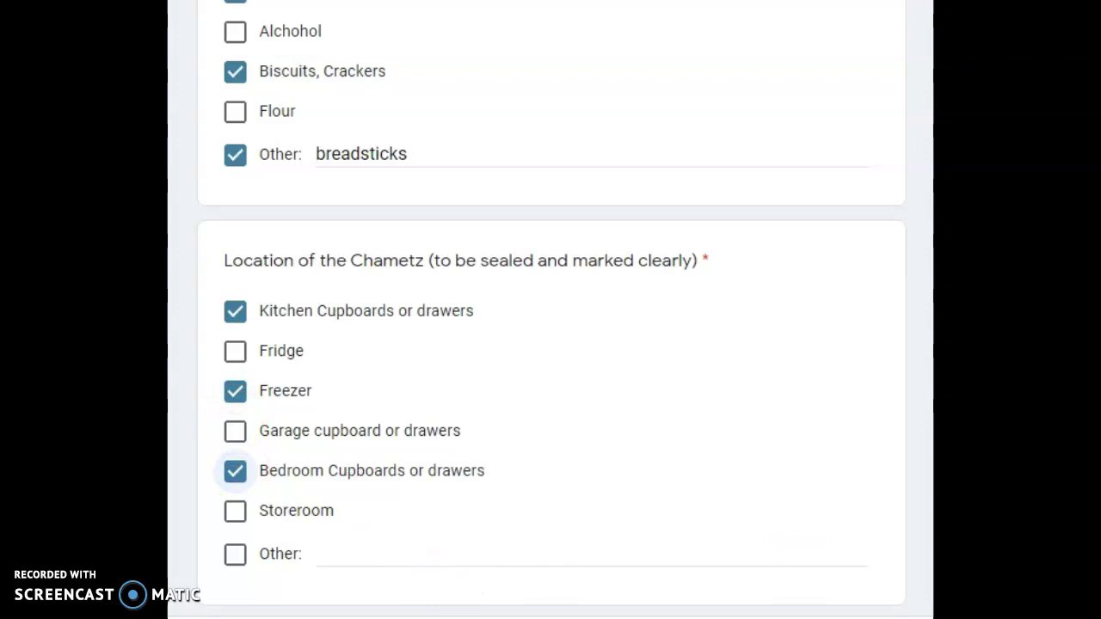
# - Enter 3000 Rands as the approximate value and answer No to holiday home, business or office
pyautogui.scroll(-4, 483, 454)
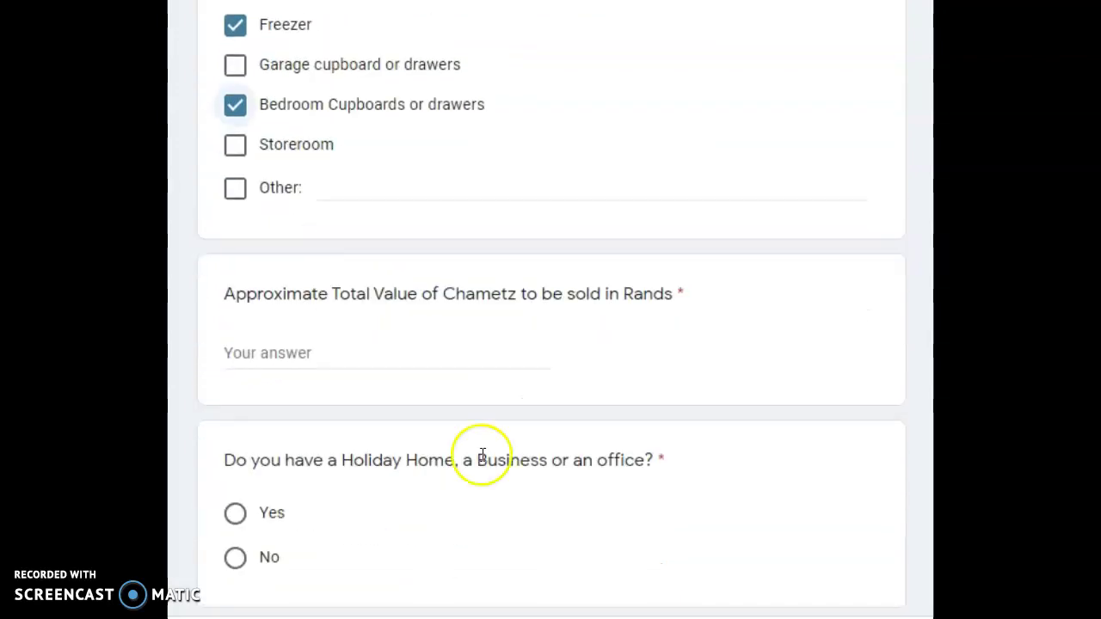
pyautogui.click(384, 353)
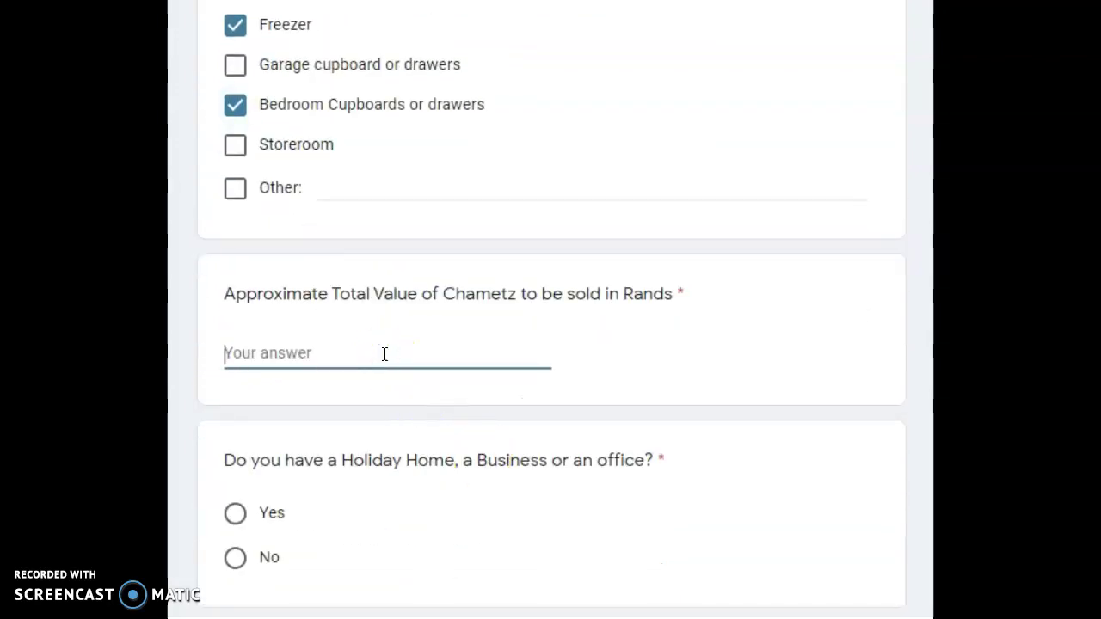
pyautogui.write('3000')
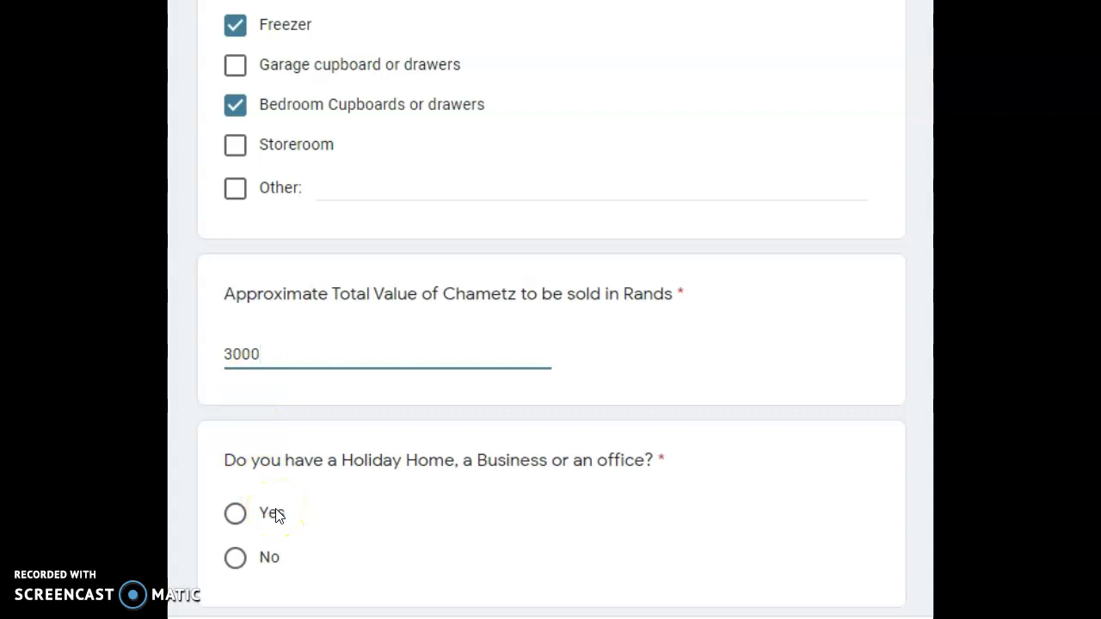
pyautogui.click(235, 558)
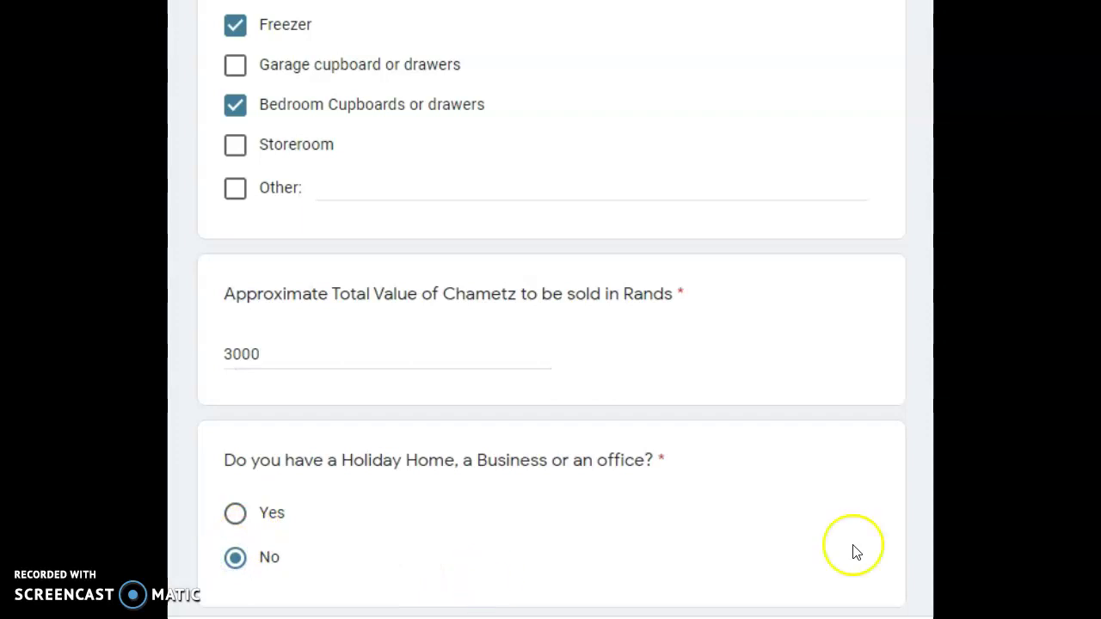
pyautogui.scroll(-3, 664, 351)
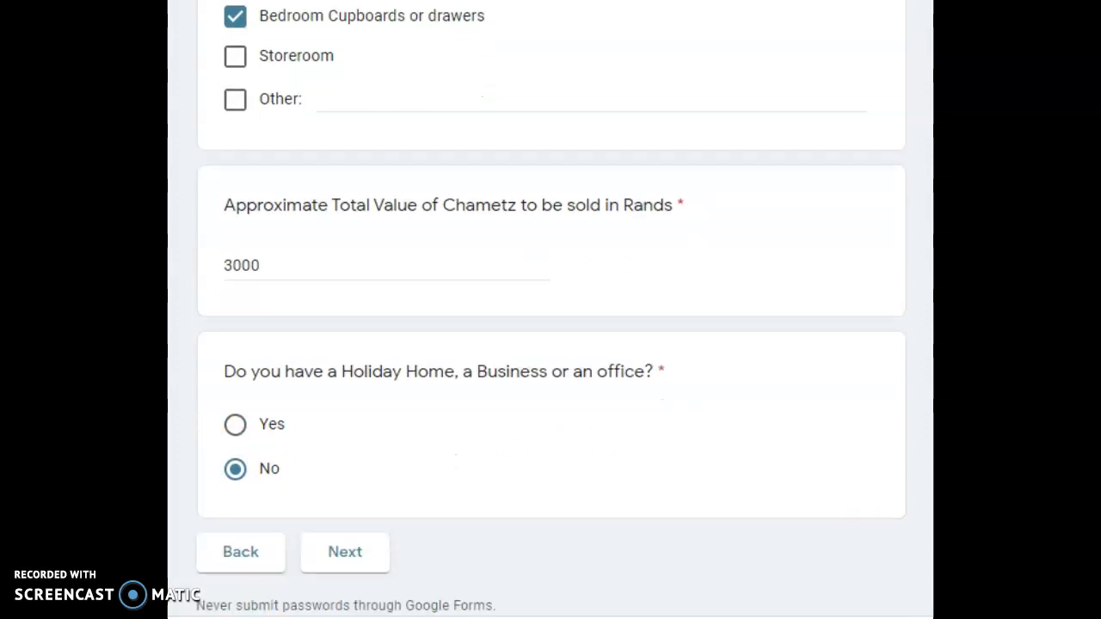
# - Change the holiday home answer to Yes, continue, and enter the holiday home's street address and suburb
pyautogui.click(236, 380)
pyautogui.click(348, 527)
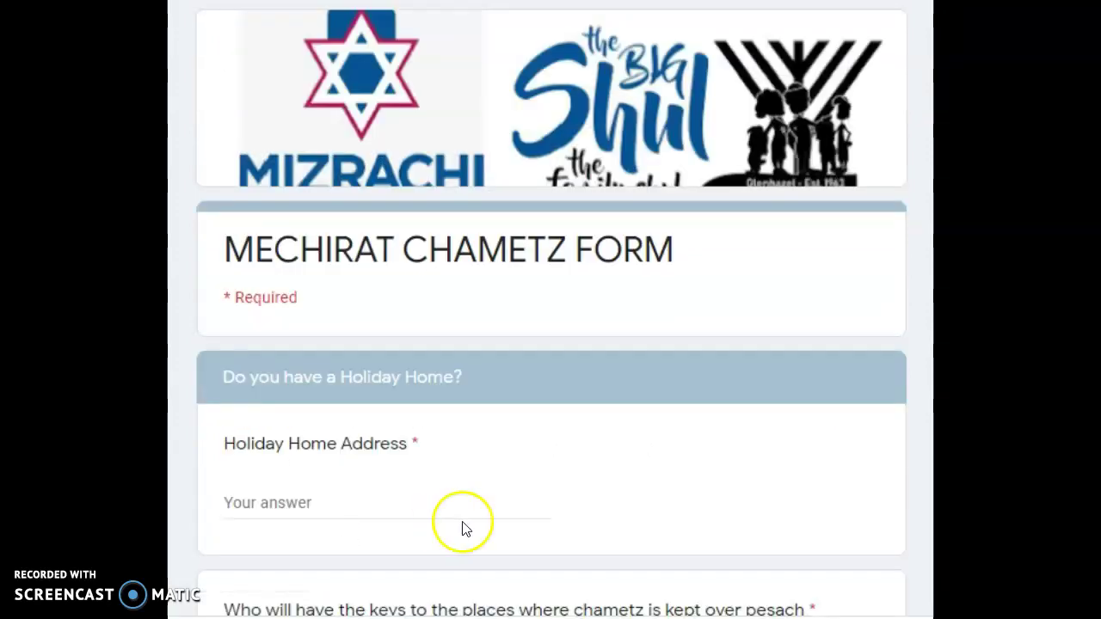
pyautogui.click(399, 495)
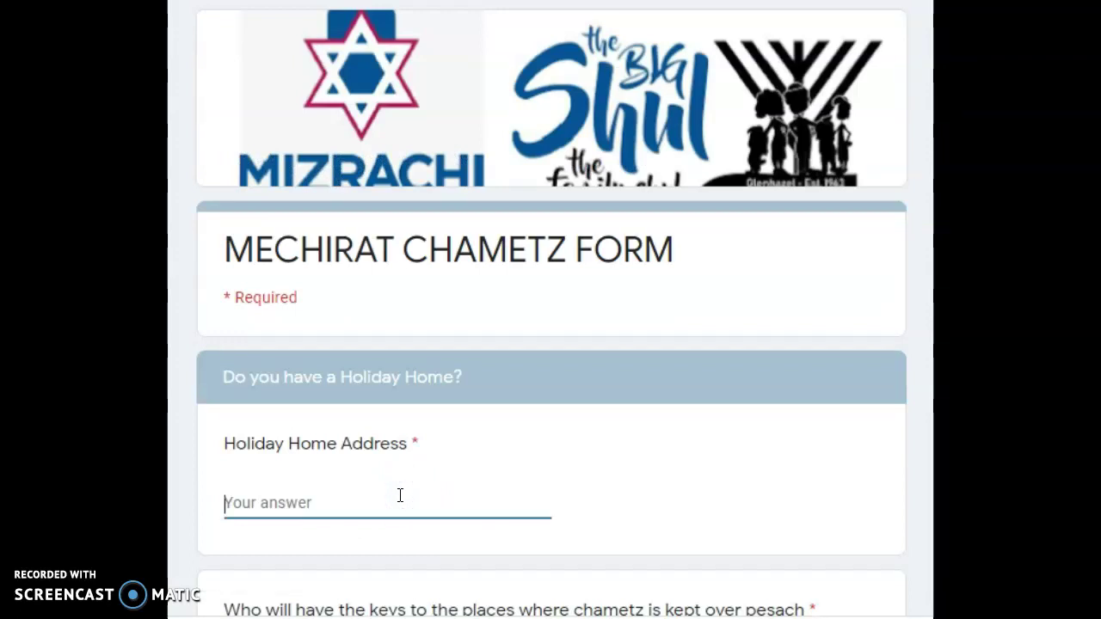
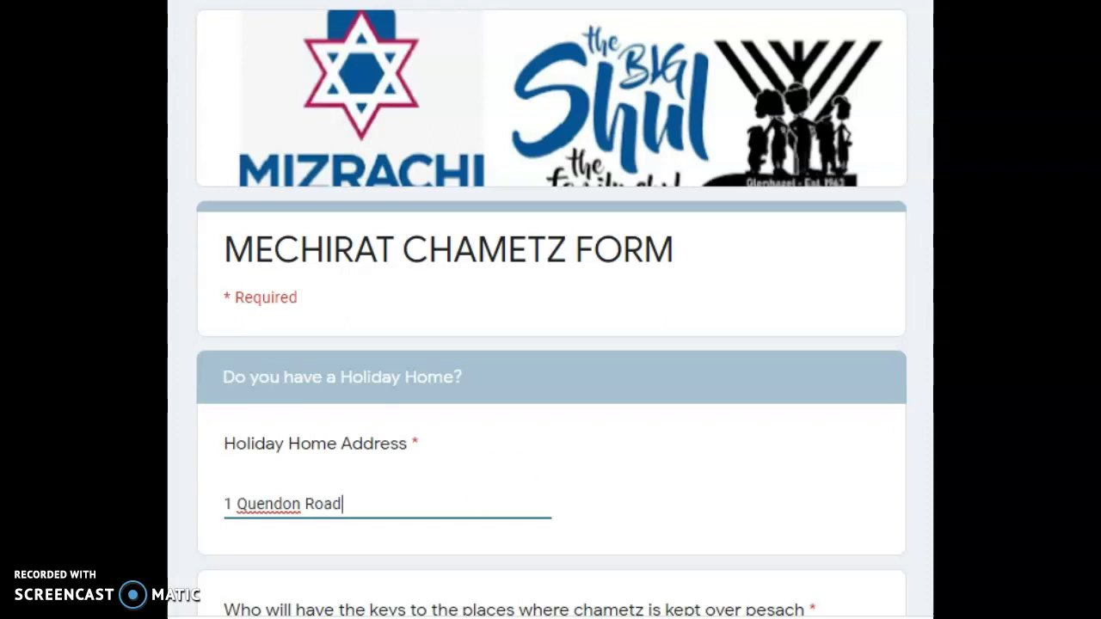
pyautogui.scroll(-4, 400, 496)
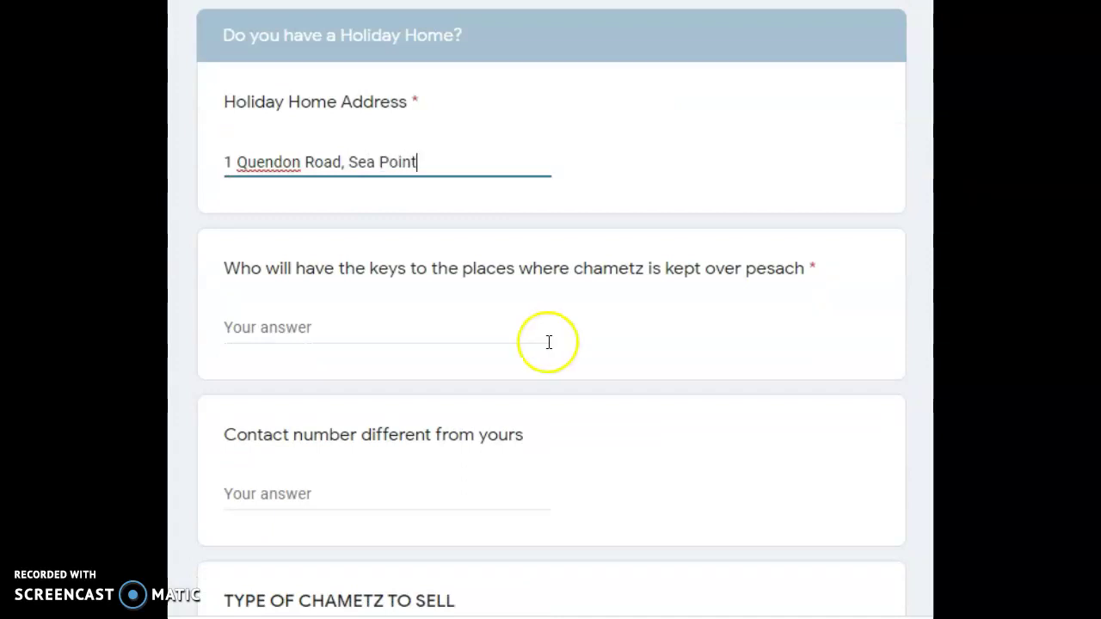
# - Name 'trafalgar management Company' as key holder and enter an alternative contact number
pyautogui.click(353, 327)
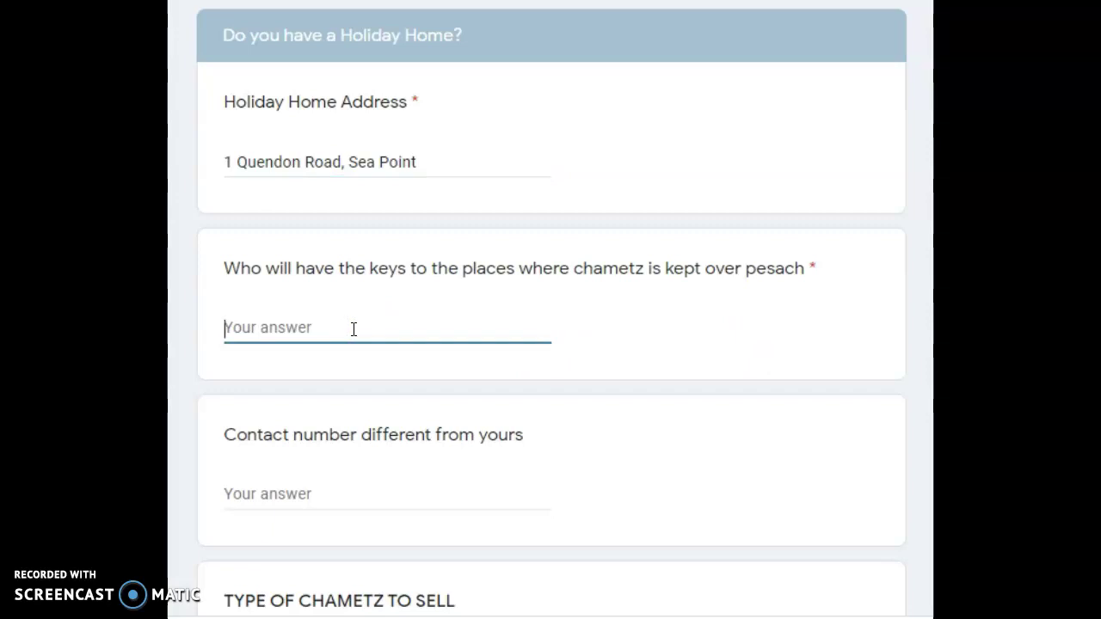
pyautogui.write('t')
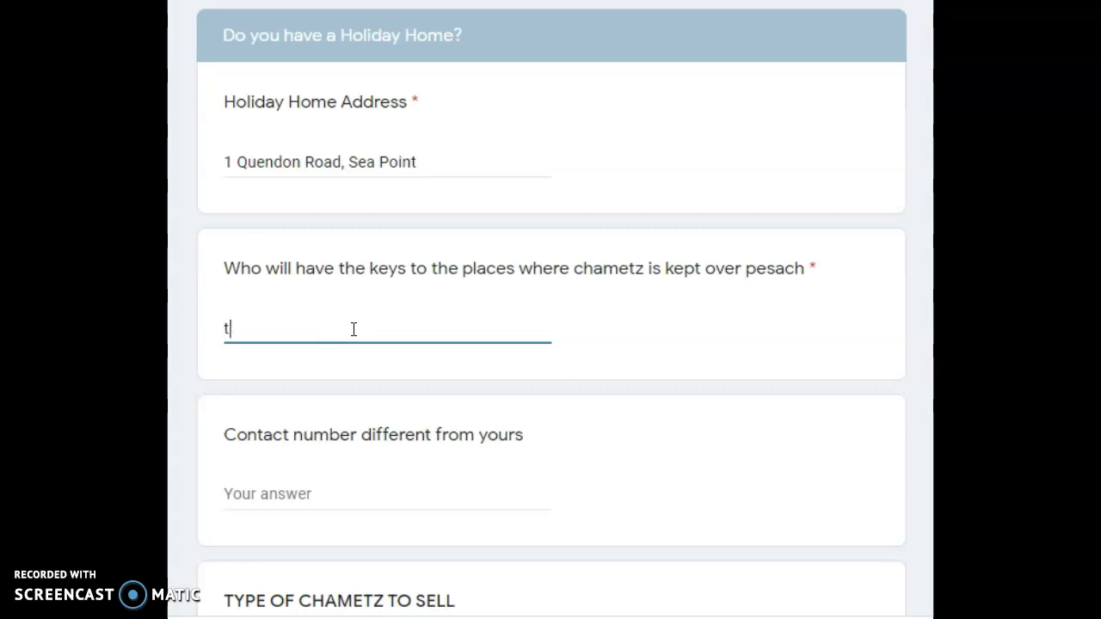
pyautogui.write('rafalgar ')
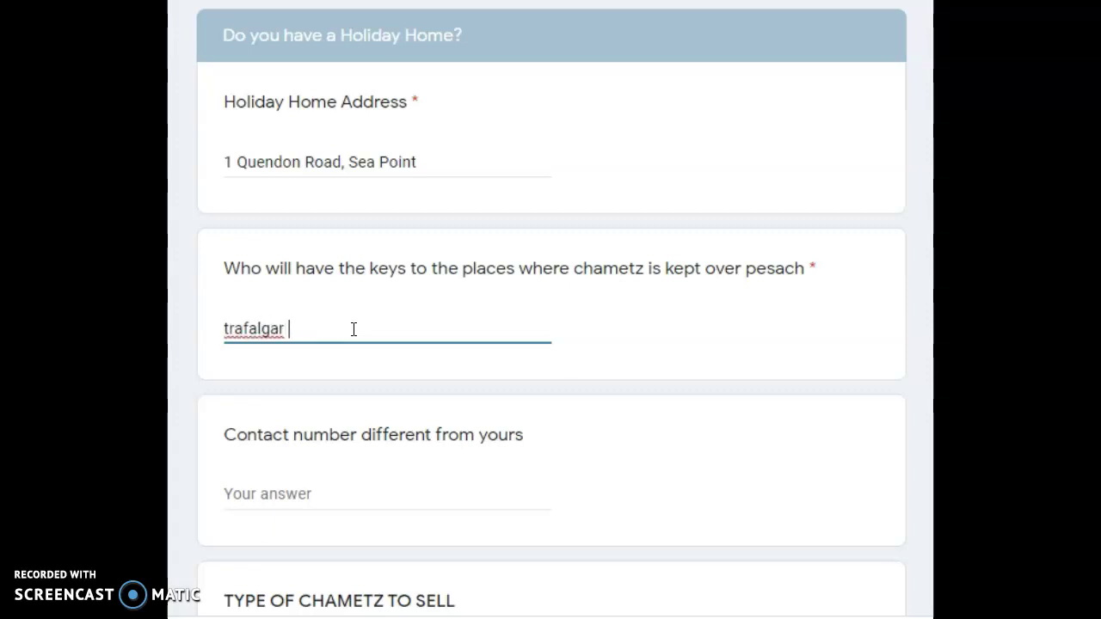
pyautogui.write('management Company')
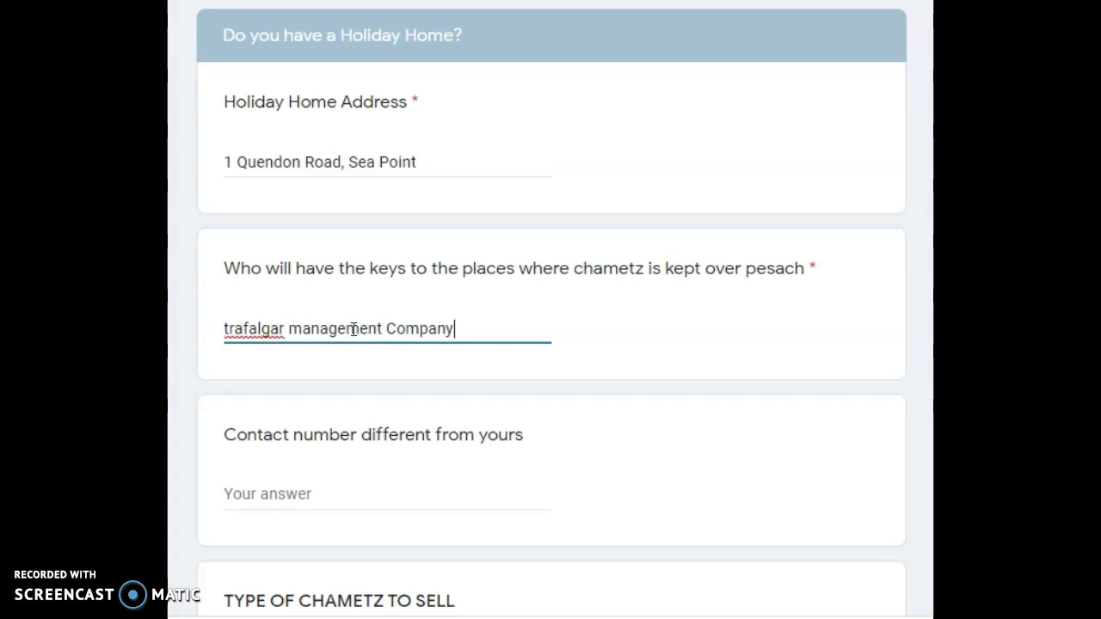
pyautogui.click(287, 494)
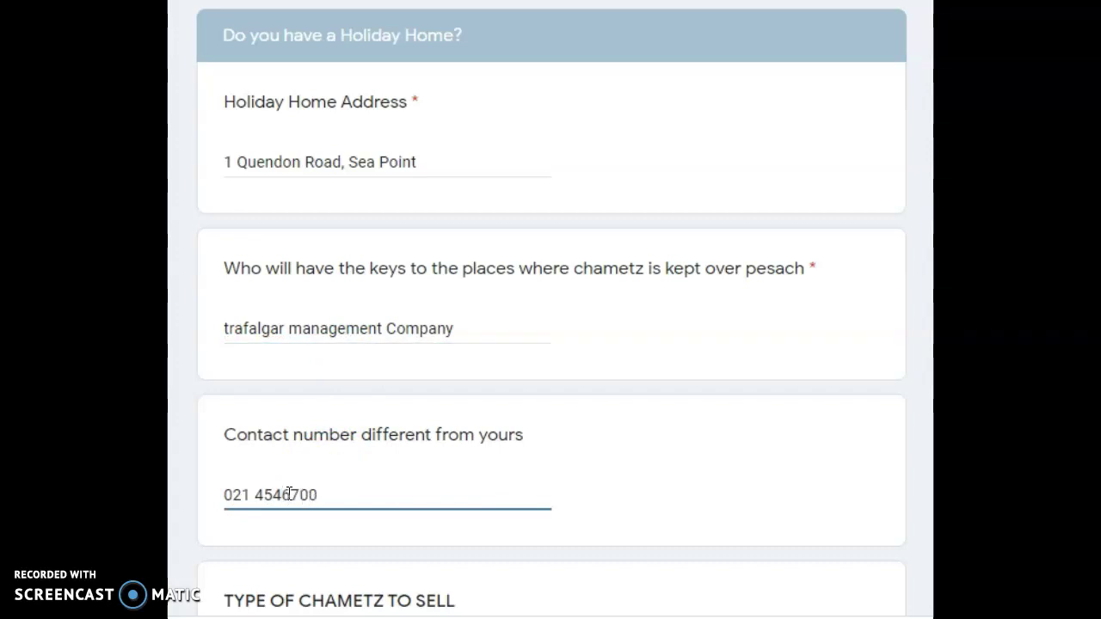
pyautogui.click(287, 494)
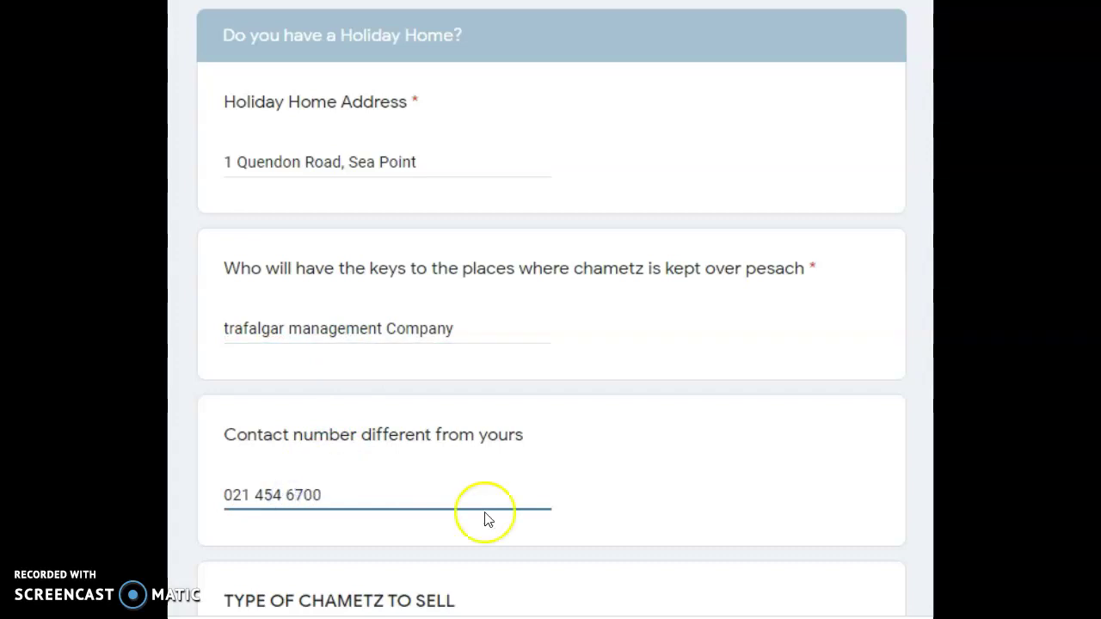
# - Tick Pasta and Alchohol to sell and mark Kitchen Cupboards or drawers as their location
pyautogui.scroll(-5, 217, 460)
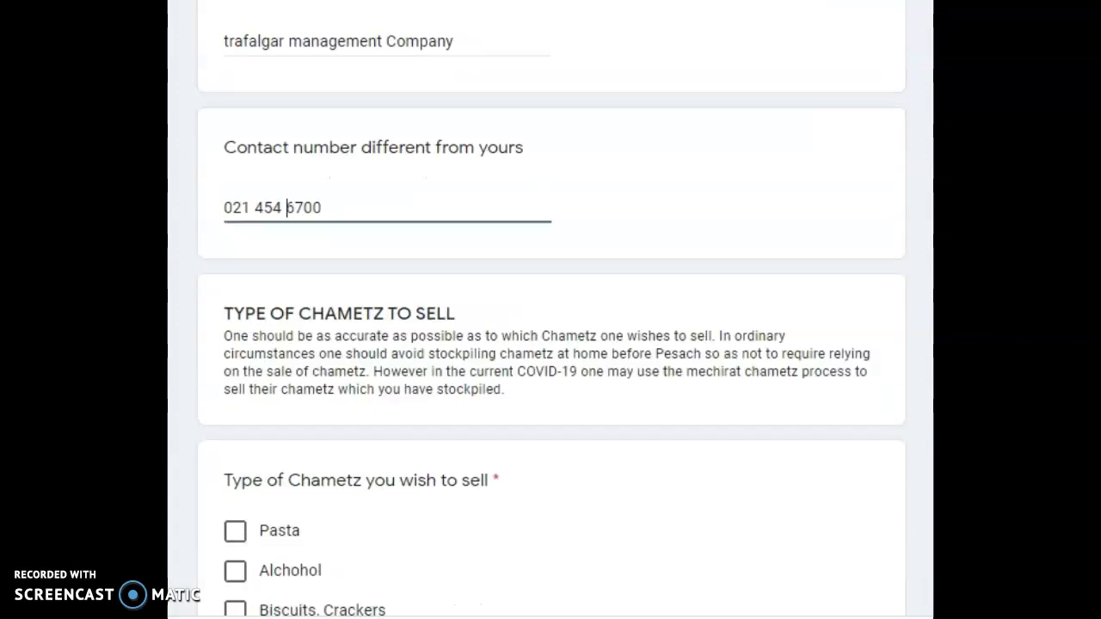
pyautogui.click(235, 464)
pyautogui.click(242, 422)
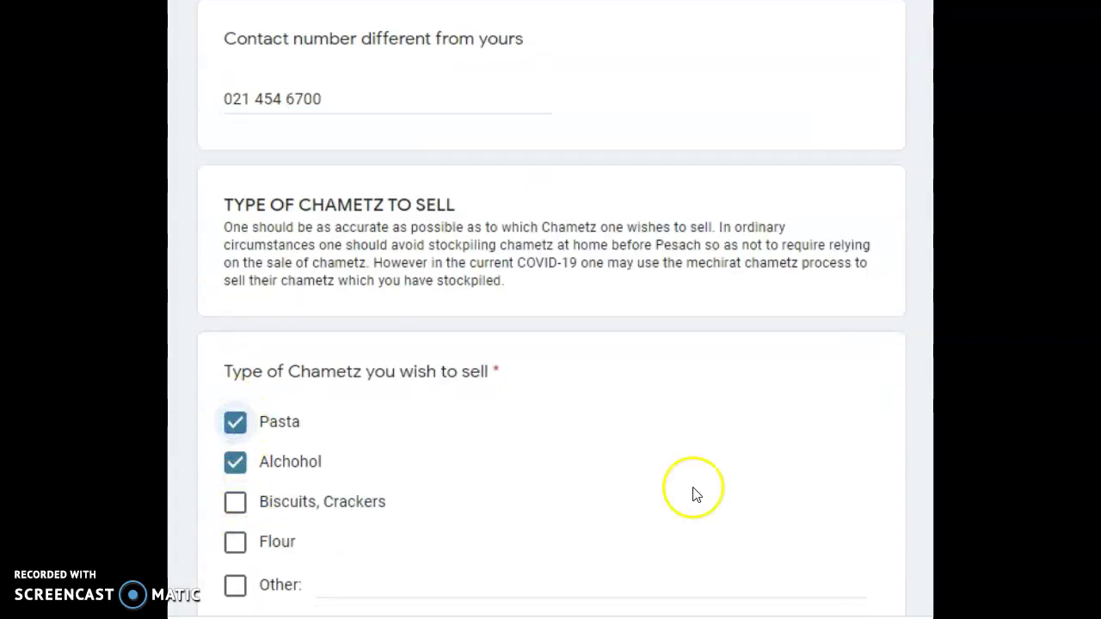
pyautogui.scroll(-5, 238, 398)
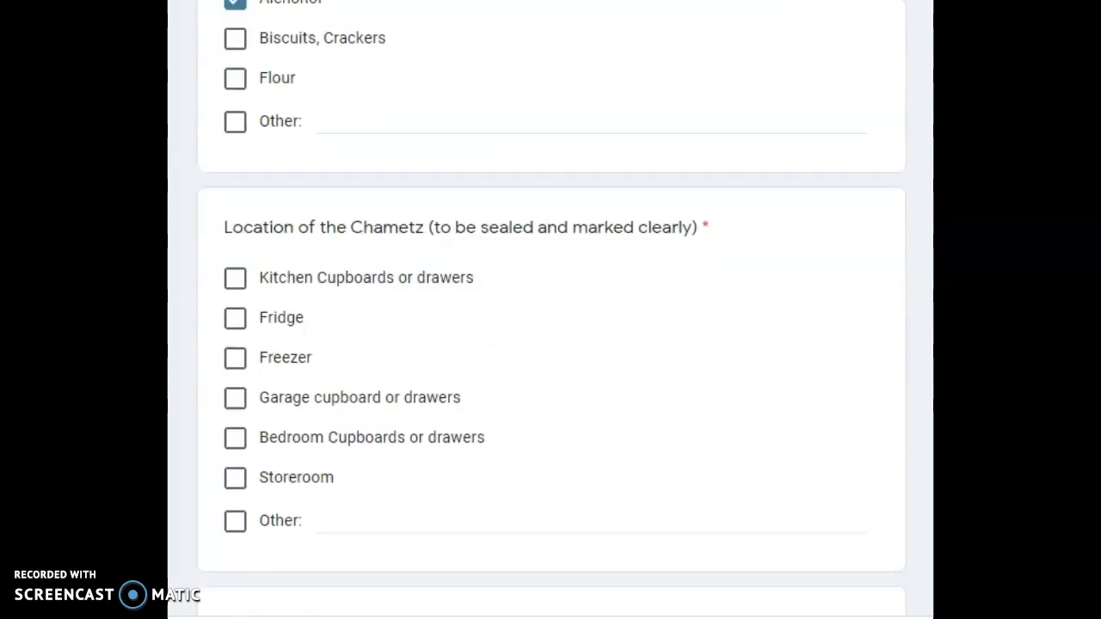
pyautogui.click(240, 277)
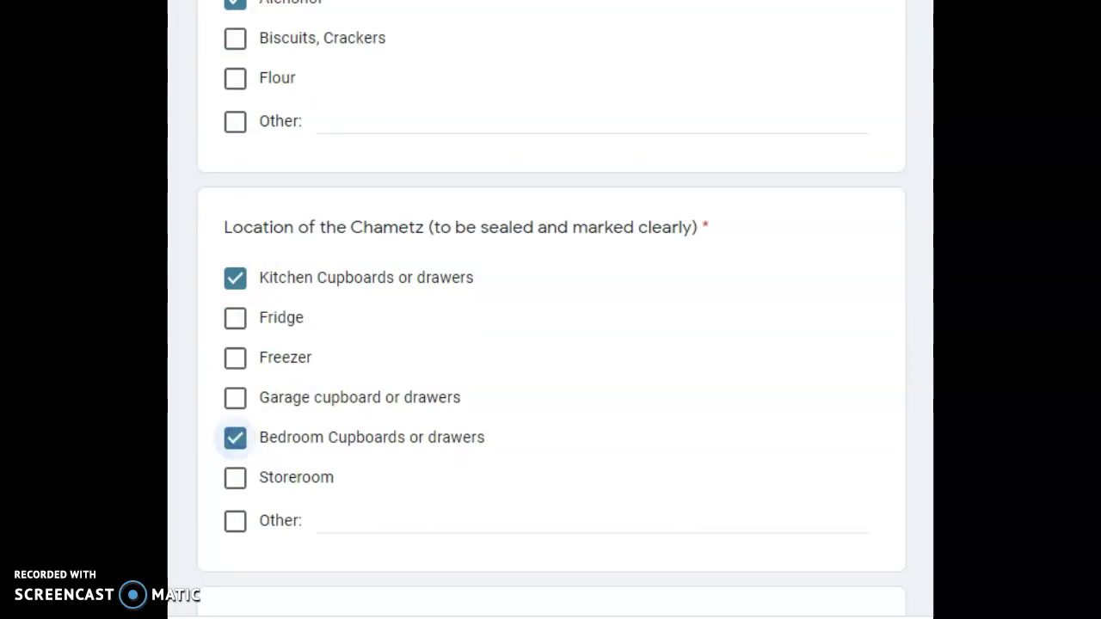
pyautogui.scroll(-4, 550, 309)
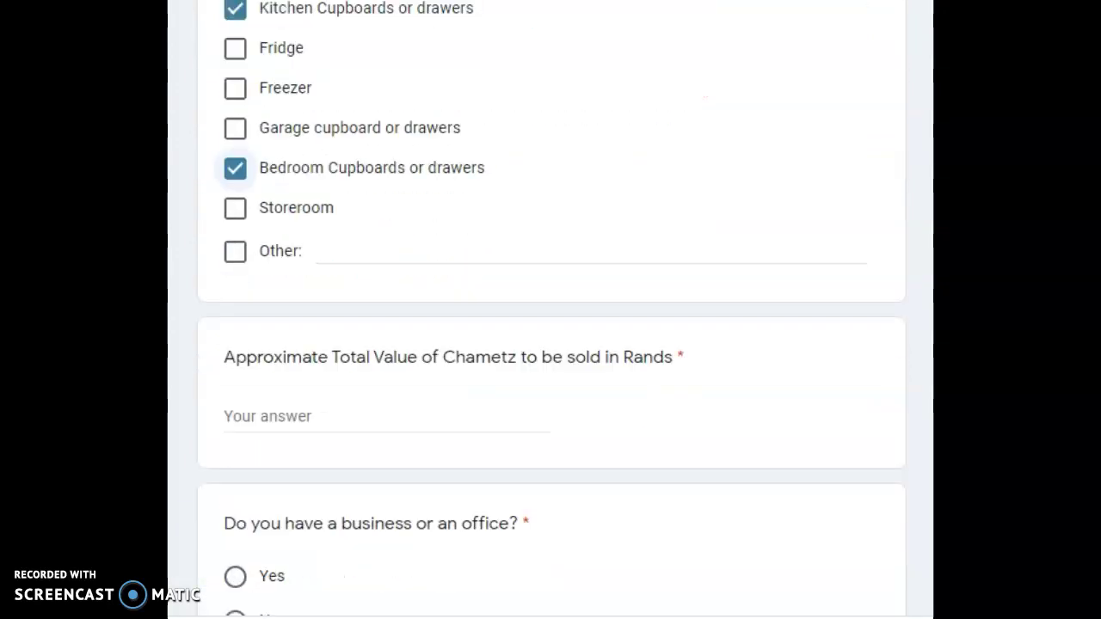
# - Enter 2000 Rands as the holiday home chametz value and answer the business or office question
pyautogui.click(392, 315)
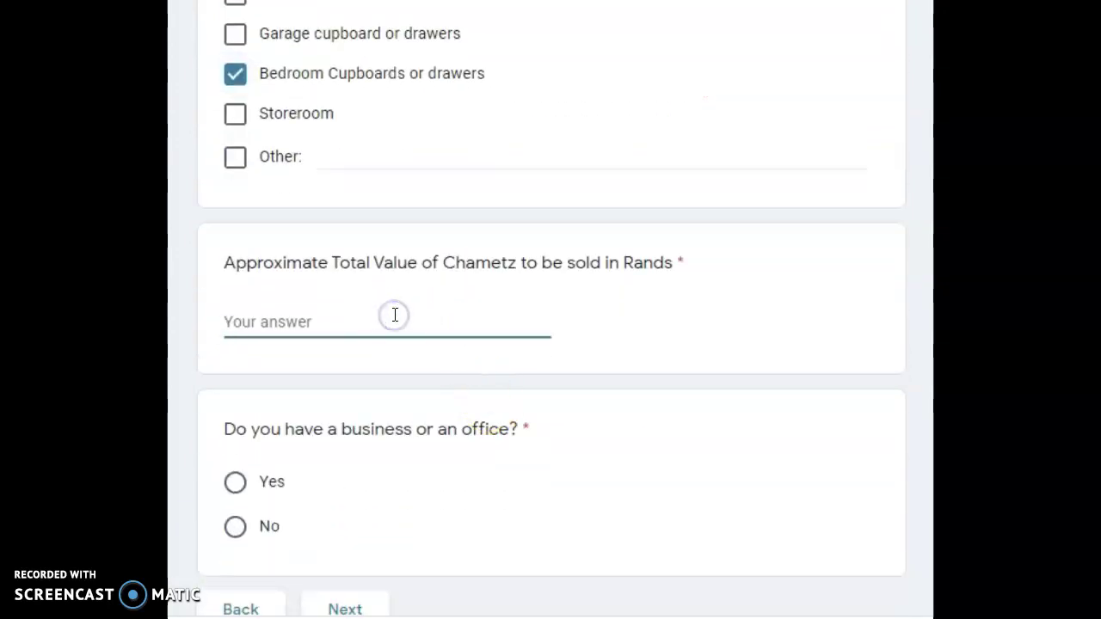
pyautogui.write('2000')
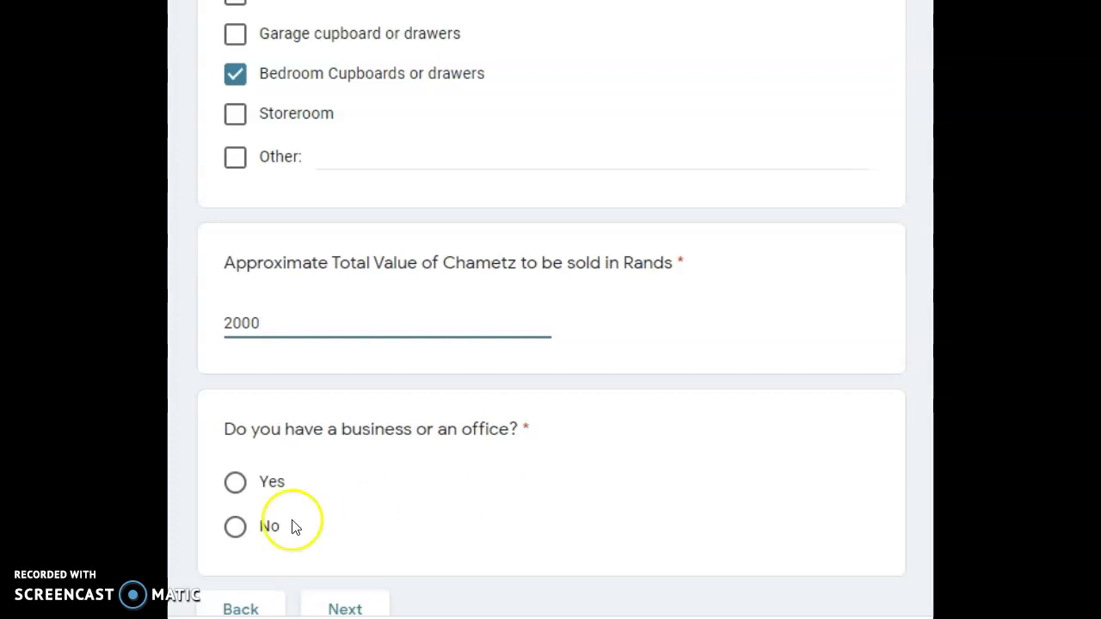
pyautogui.click(236, 532)
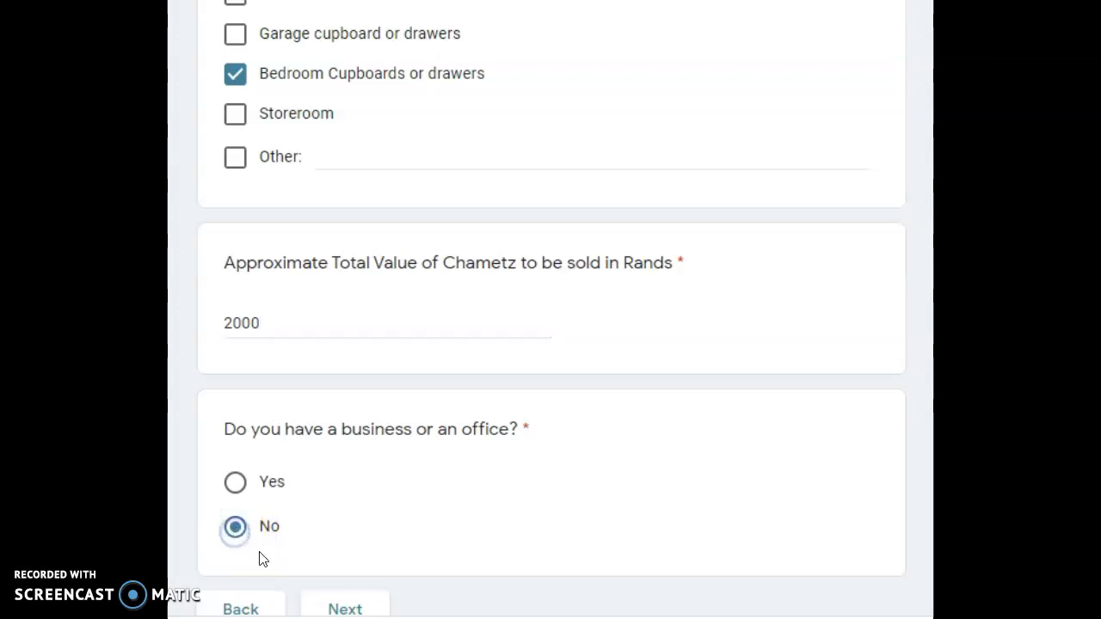
pyautogui.click(343, 611)
pyautogui.press('Up')
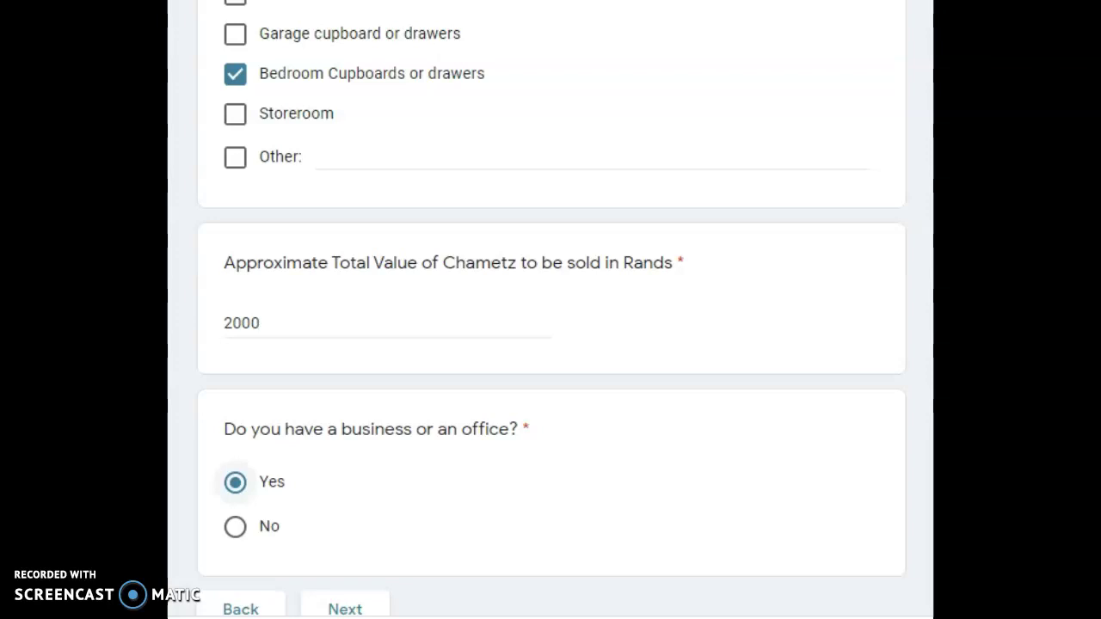
pyautogui.scroll(-3, 370, 447)
# - Set the business or office answer back to No, go to the final page and submit
pyautogui.click(231, 383)
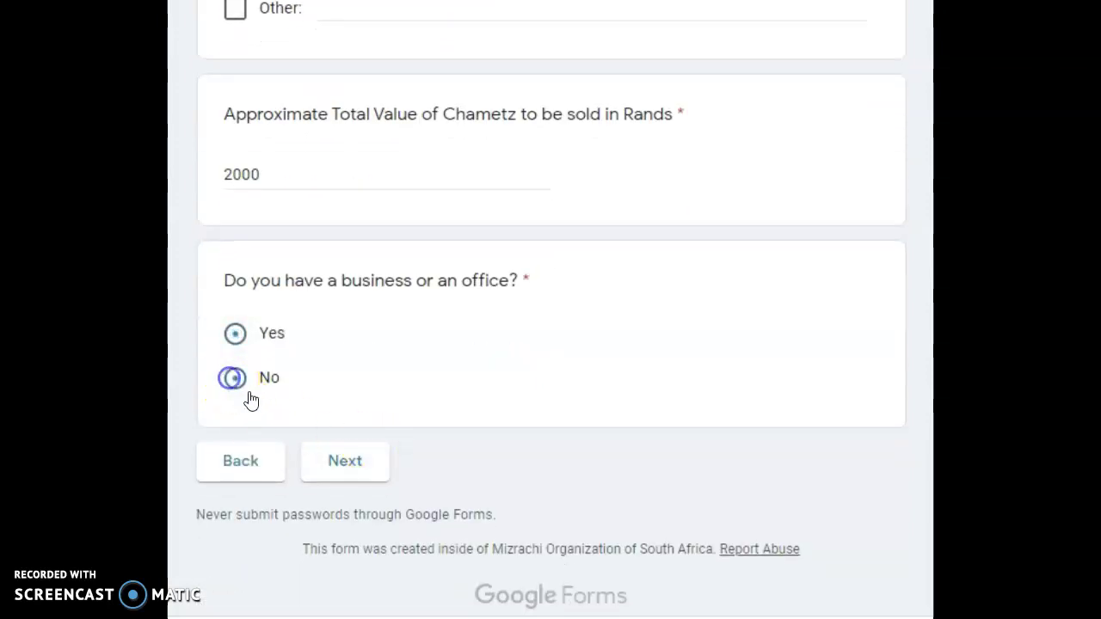
pyautogui.click(366, 474)
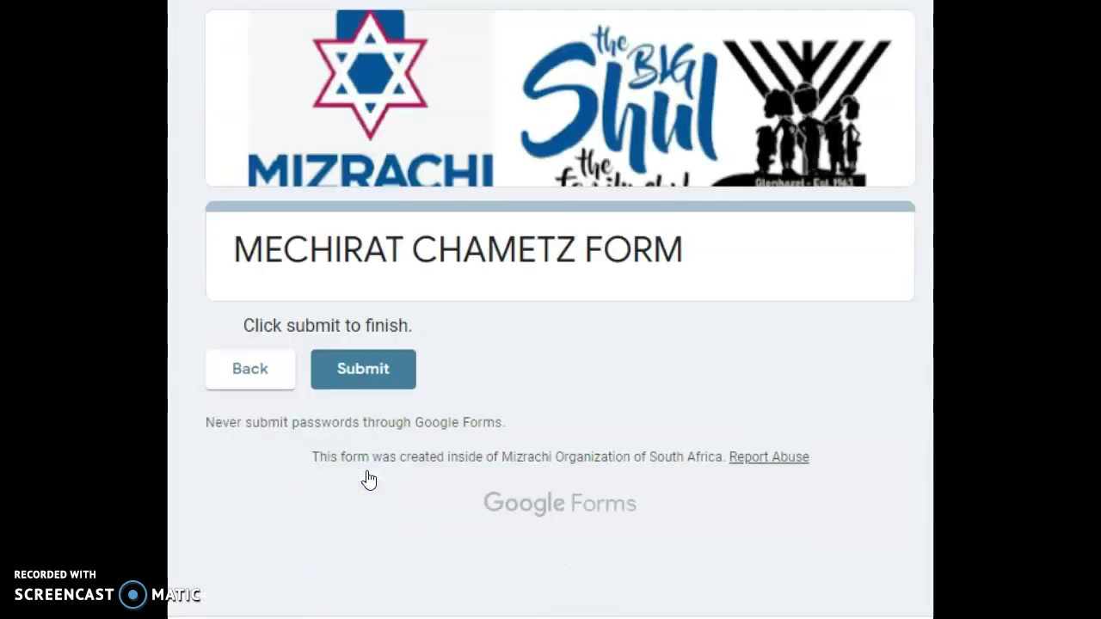
pyautogui.click(375, 378)
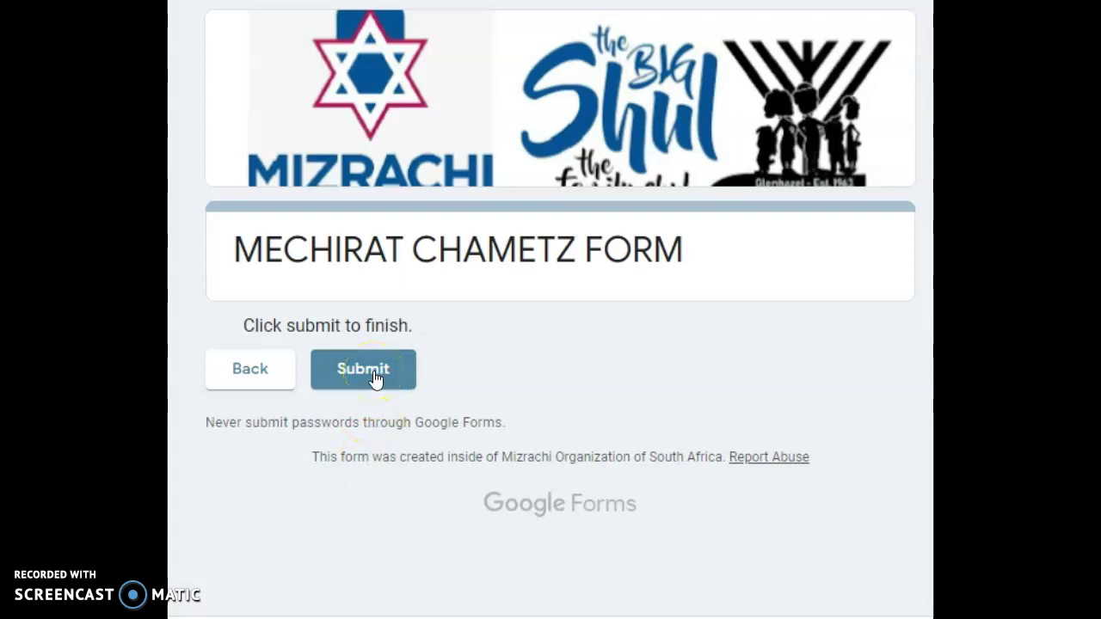